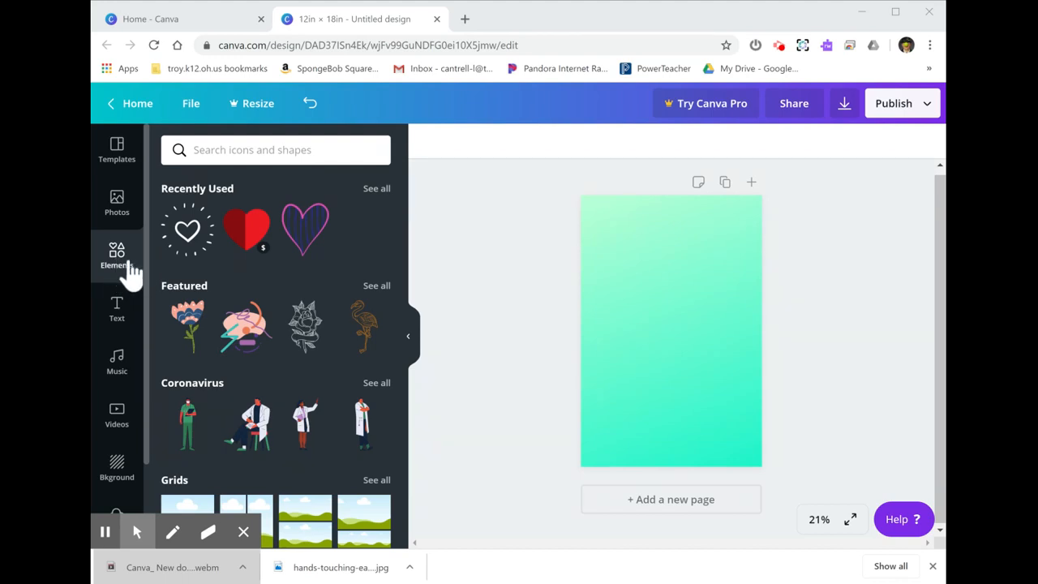
Step: Look through the Elements library's categories, from Featured and Coronavirus to Grids, Shapes and Frames
scroll(279, 253, "down", 2)
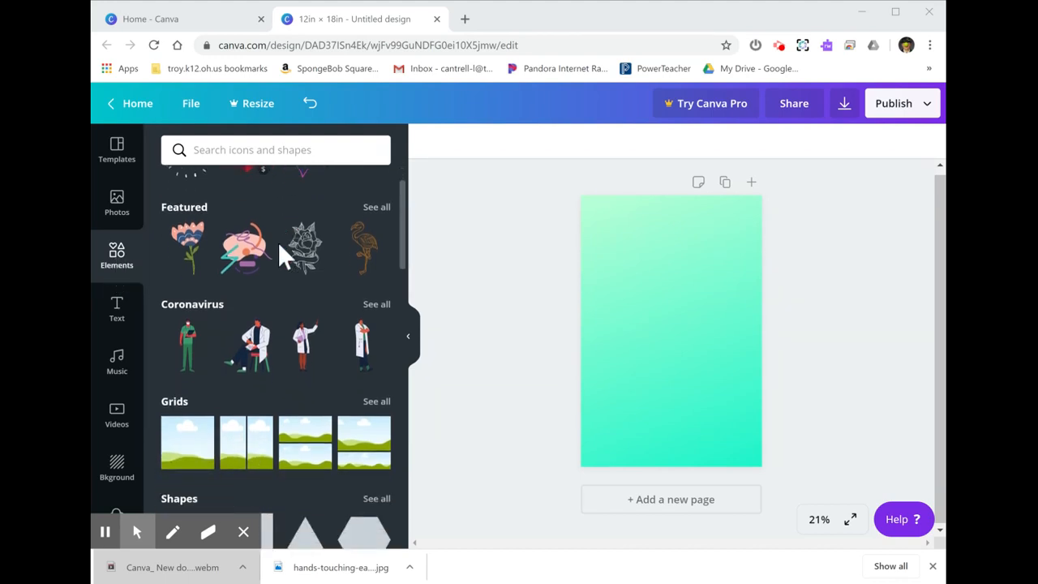
scroll(277, 251, "down", 4)
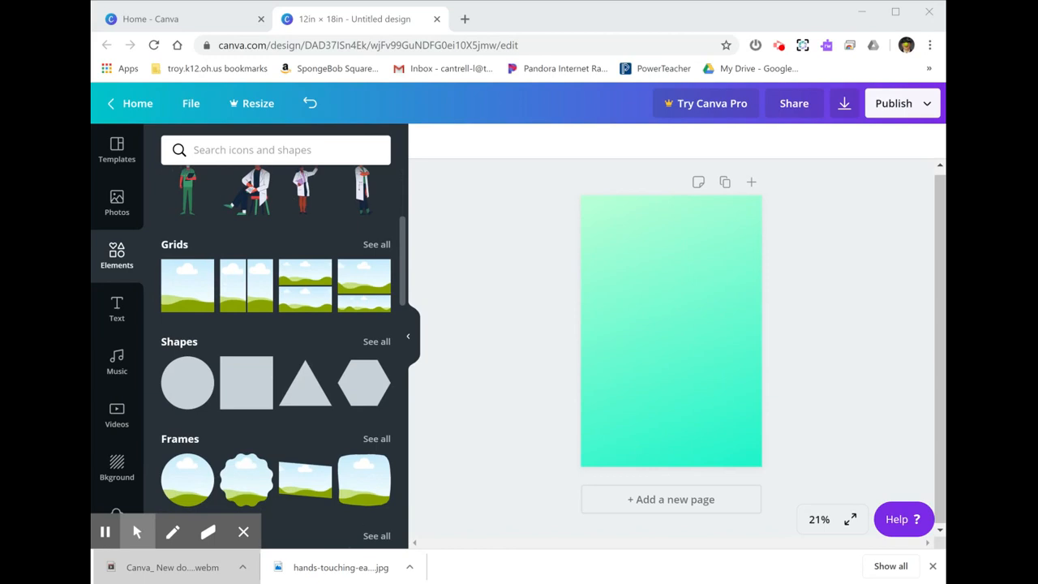
scroll(277, 324, "down", 1)
scroll(277, 324, "up", 2)
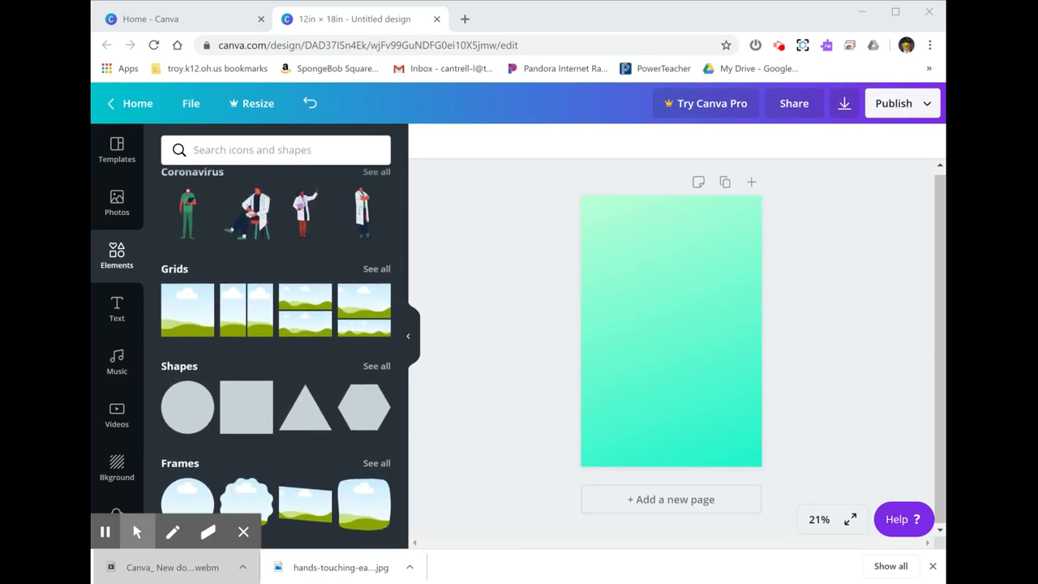
scroll(265, 257, "down", 2)
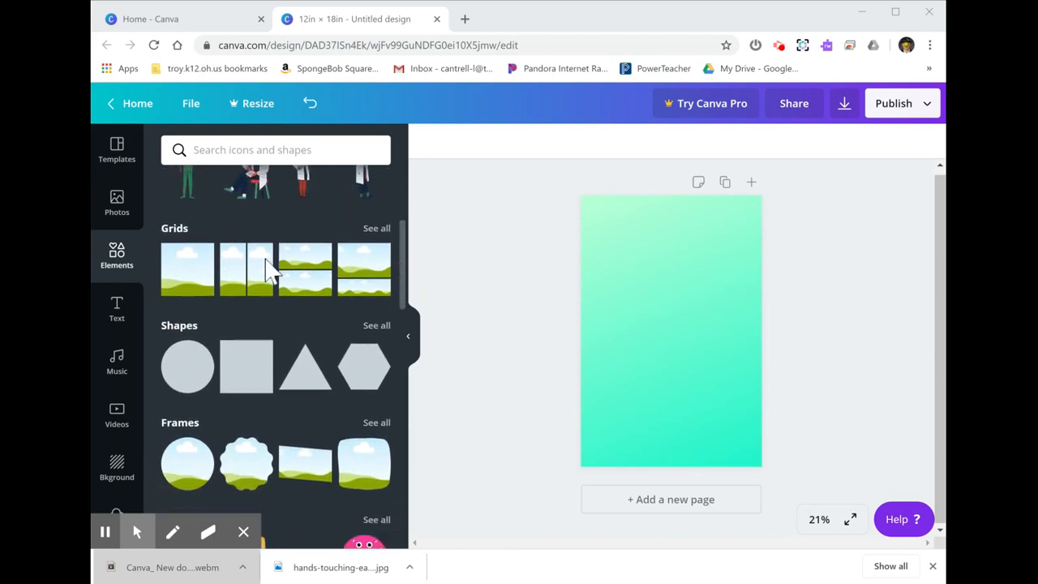
scroll(276, 357, "up", 7)
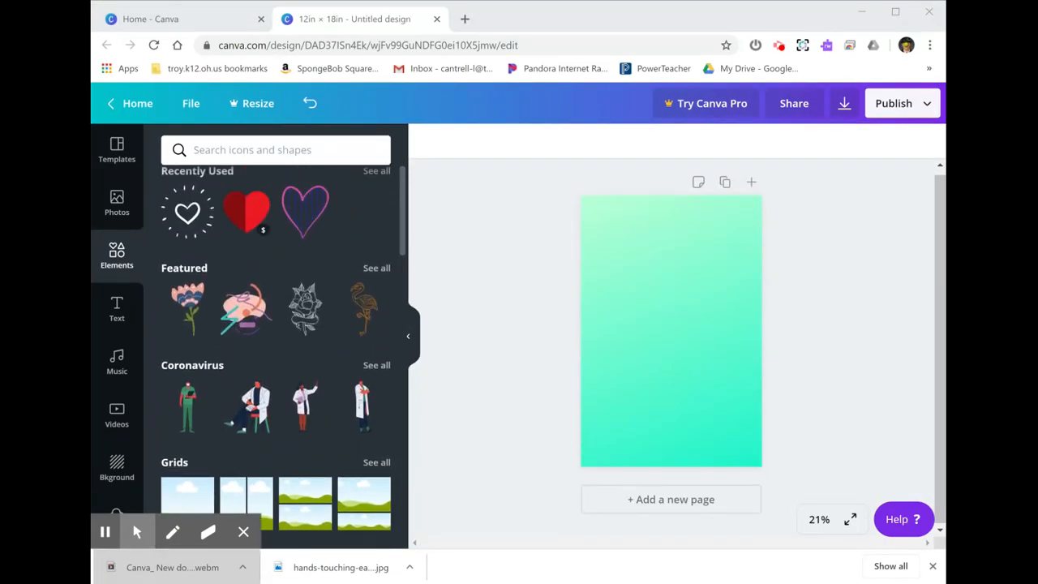
scroll(276, 357, "down", 4)
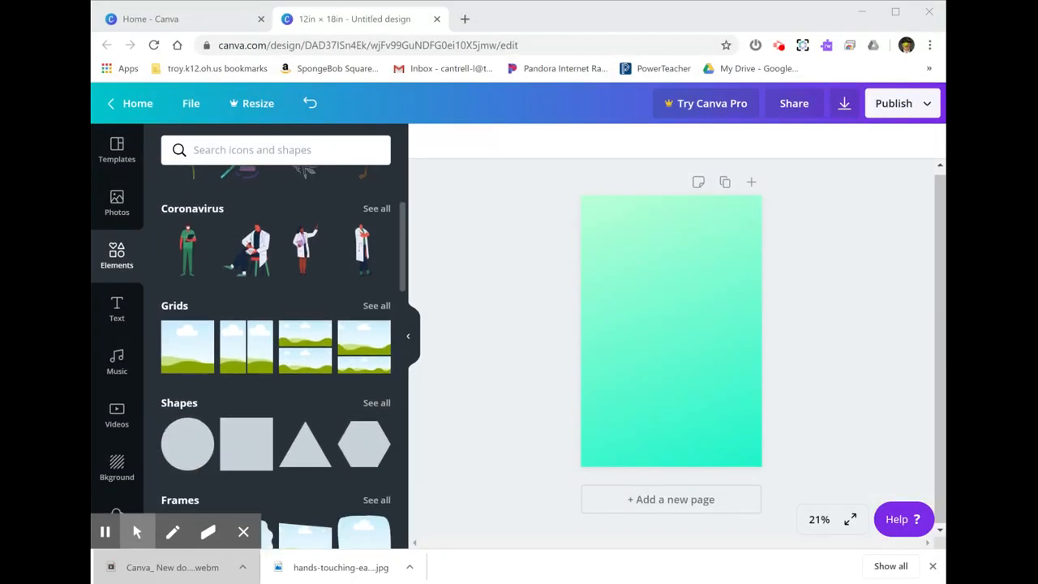
scroll(275, 357, "down", 3)
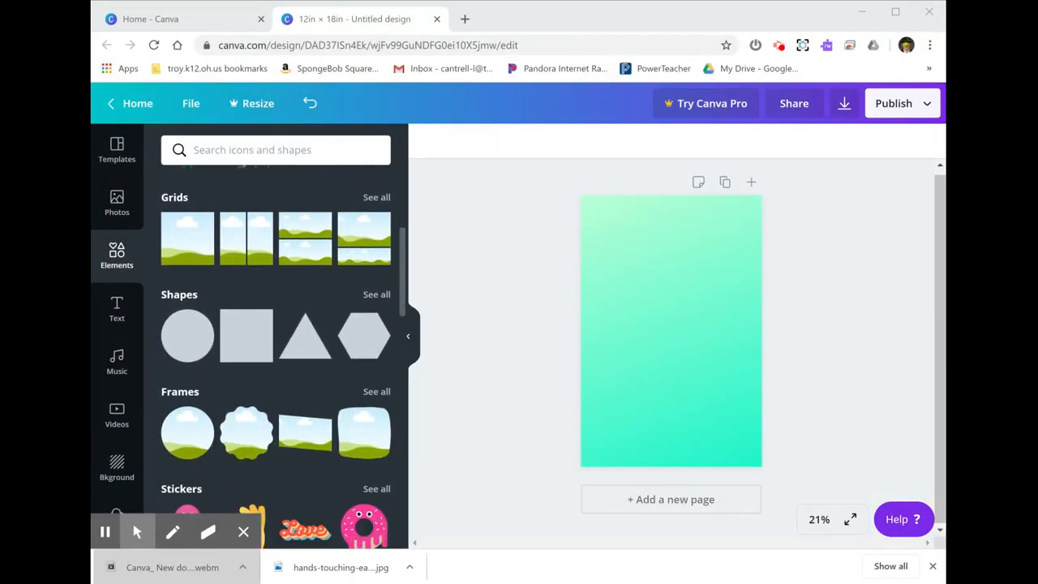
scroll(275, 357, "down", 2)
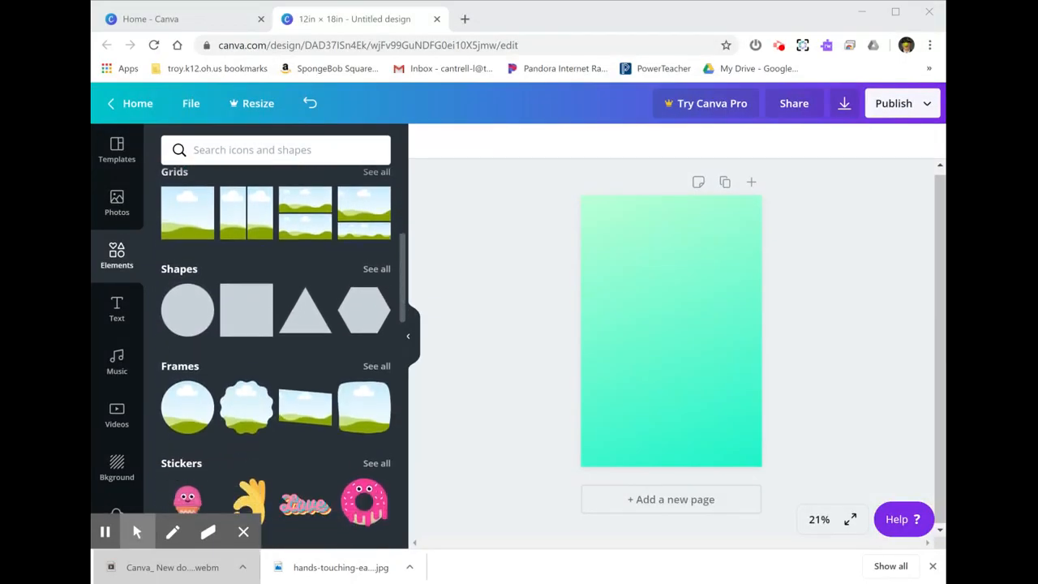
Step: Add a circle shape to the centre of the page and recolour it blue
left_click(185, 292)
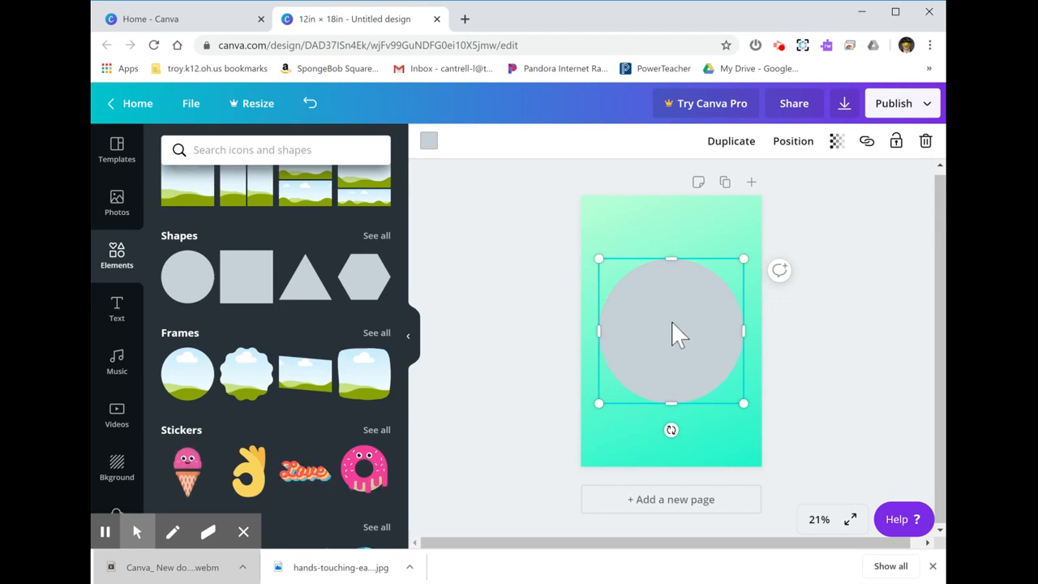
mouse_move(670, 343)
left_mouse_down()
mouse_move(686, 343)
mouse_move(673, 343)
left_mouse_up()
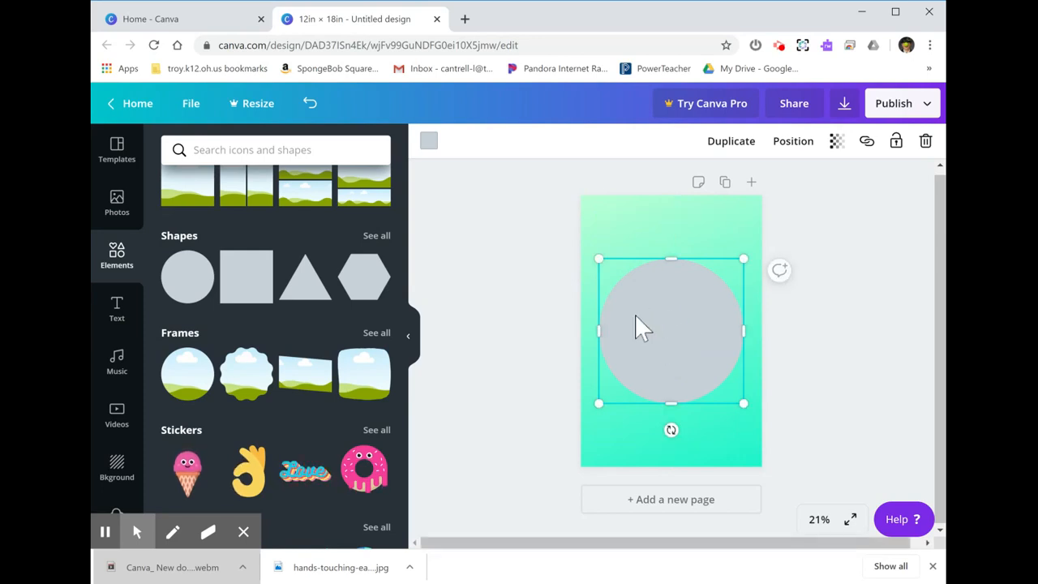
left_click(431, 143)
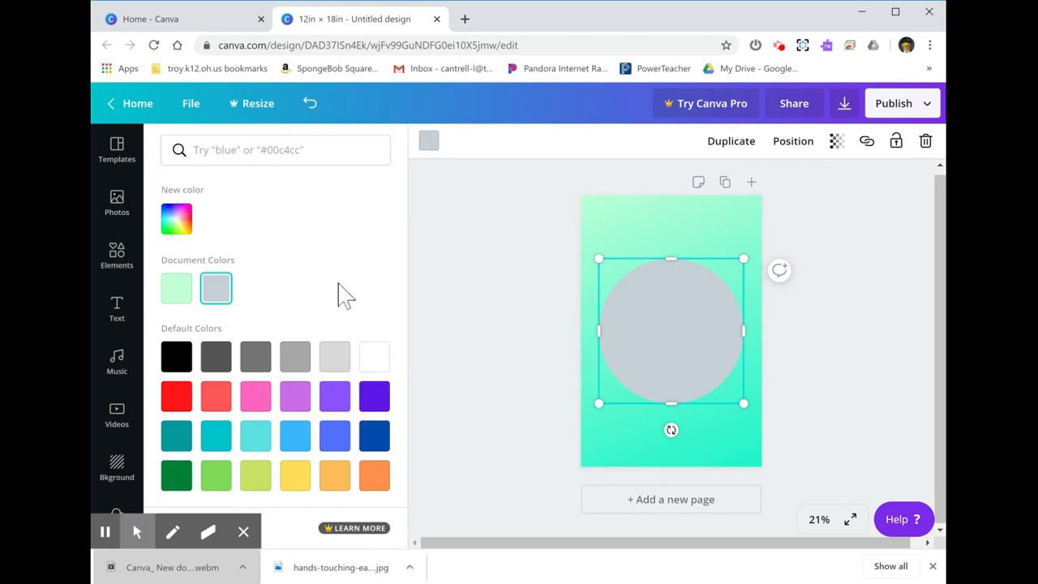
left_click(336, 438)
left_click(519, 394)
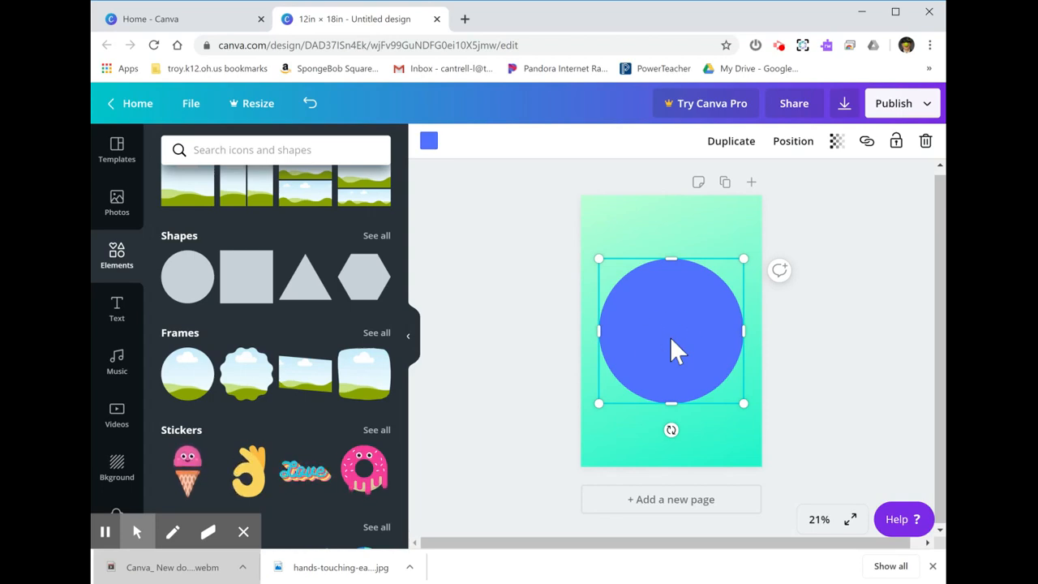
Step: Replace the blue circle with a circular frame filled with the uploaded photo of the man in the tan cardigan
key("Delete")
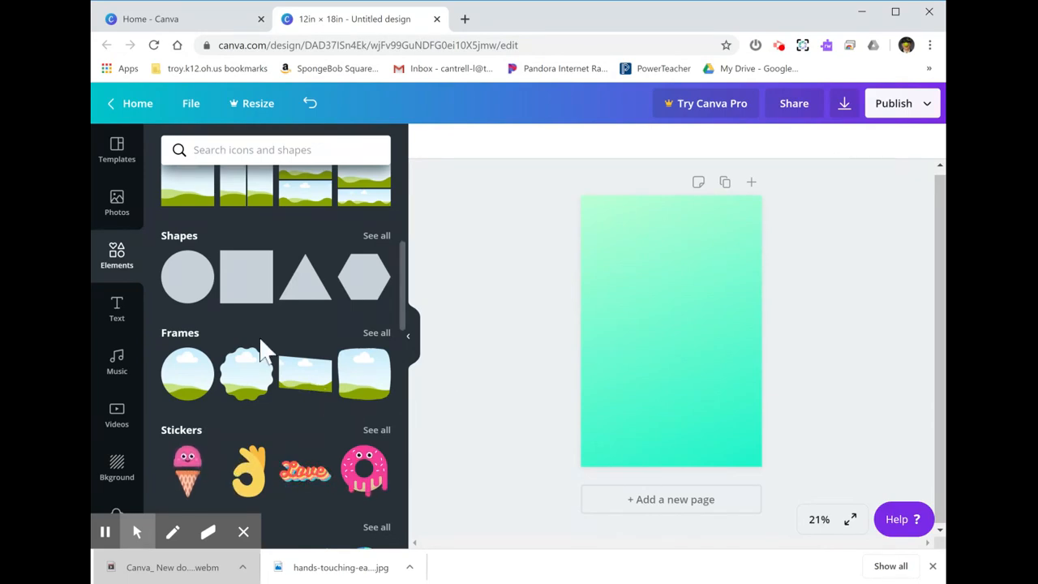
left_click(193, 391)
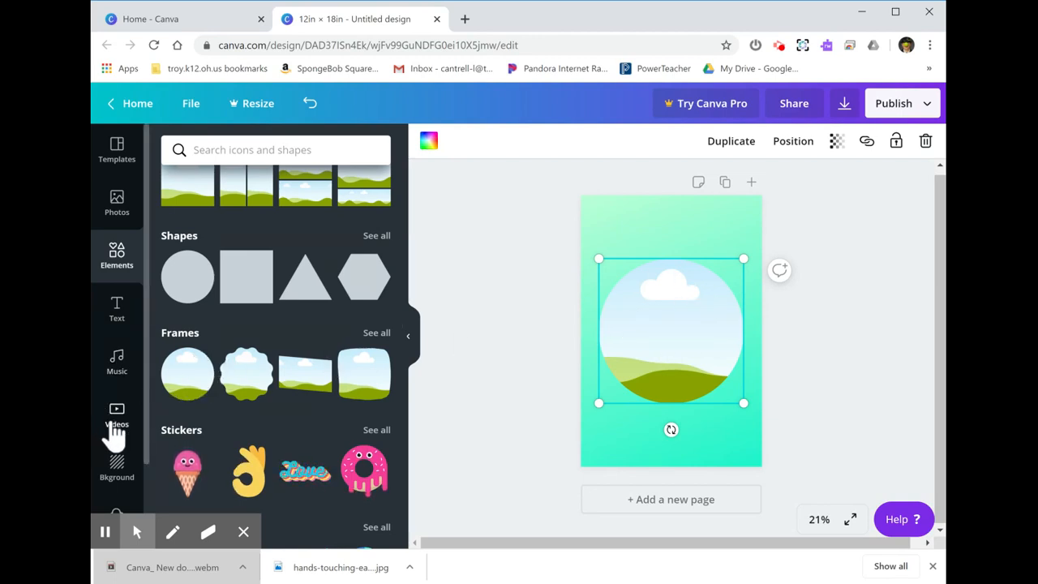
scroll(116, 434, "down", 3)
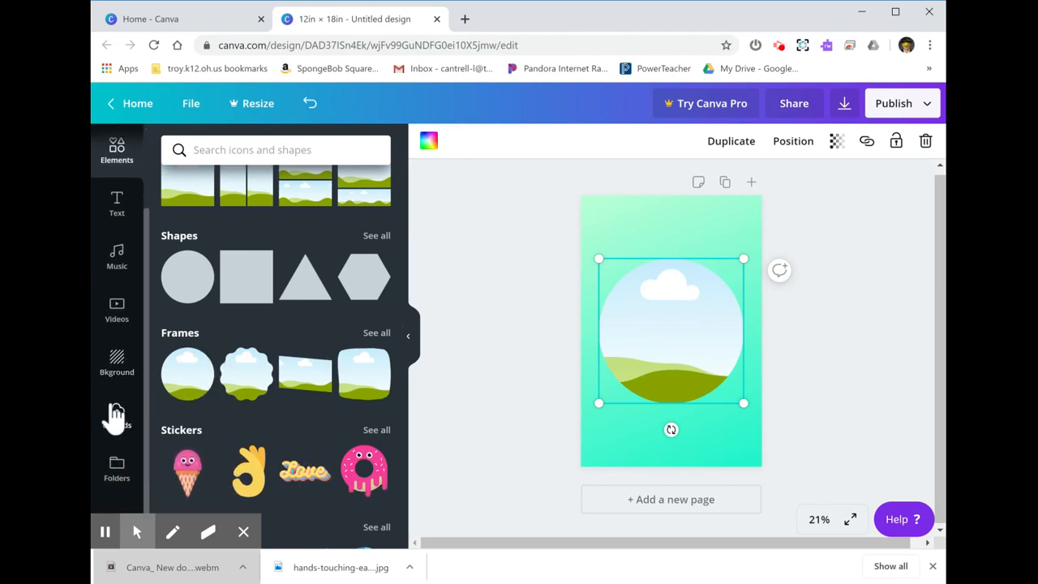
left_click(116, 415)
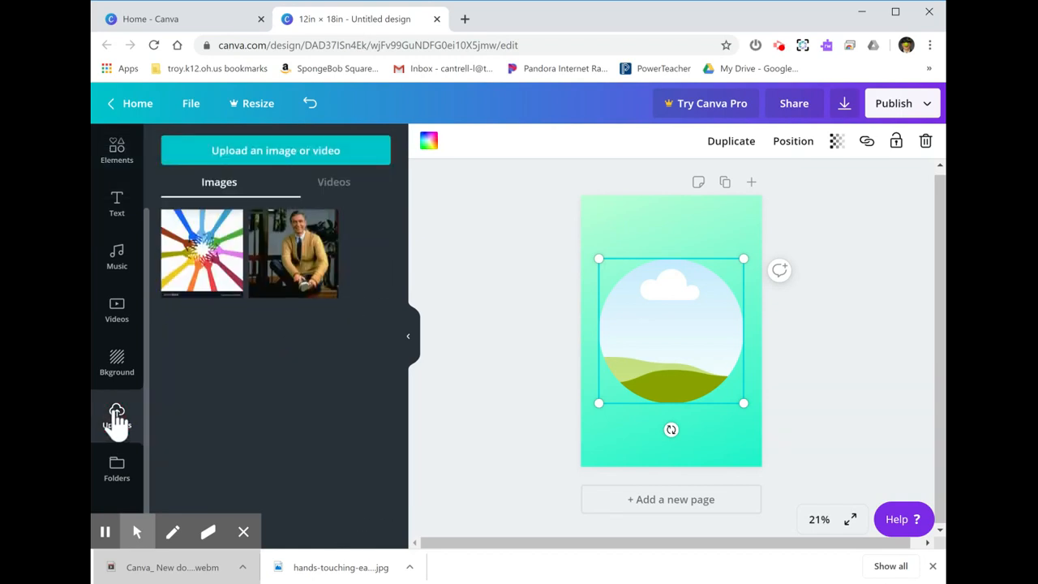
left_click_drag(304, 268, 633, 328)
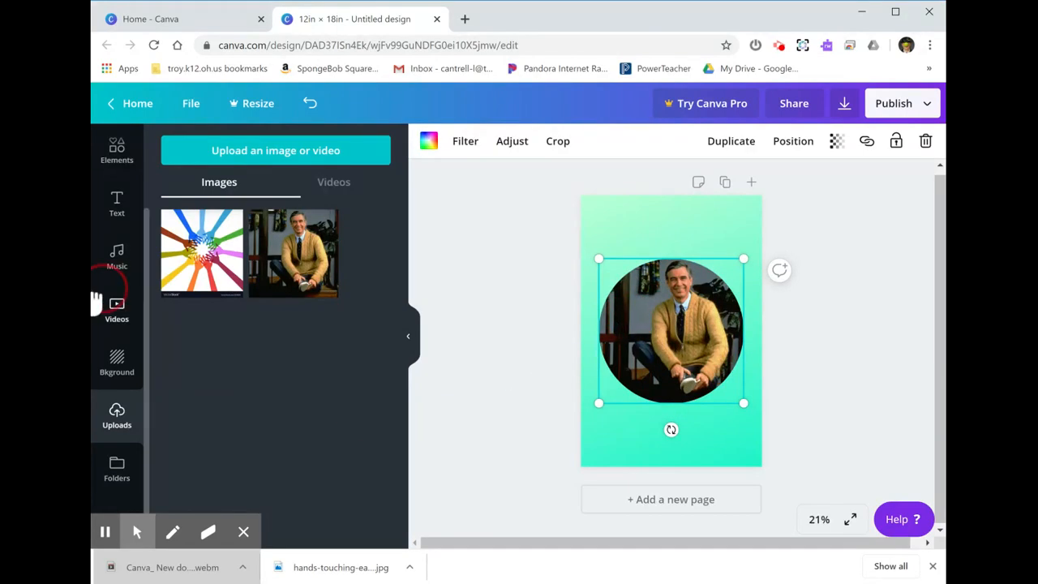
Step: Undo the photo fill, the frame placement and the deletion of the blue circle
left_click(310, 107)
left_click(310, 110)
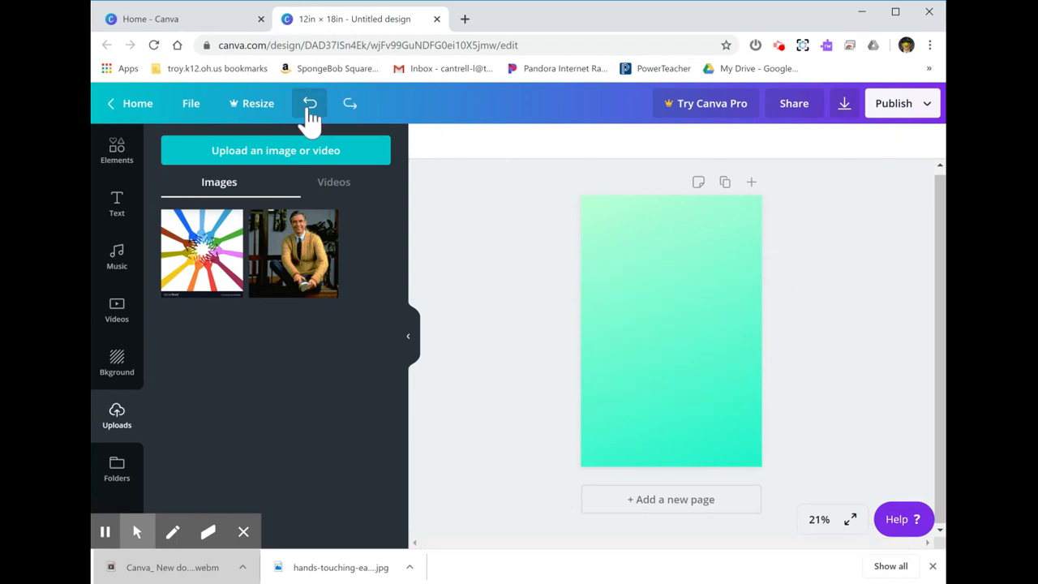
left_click(309, 112)
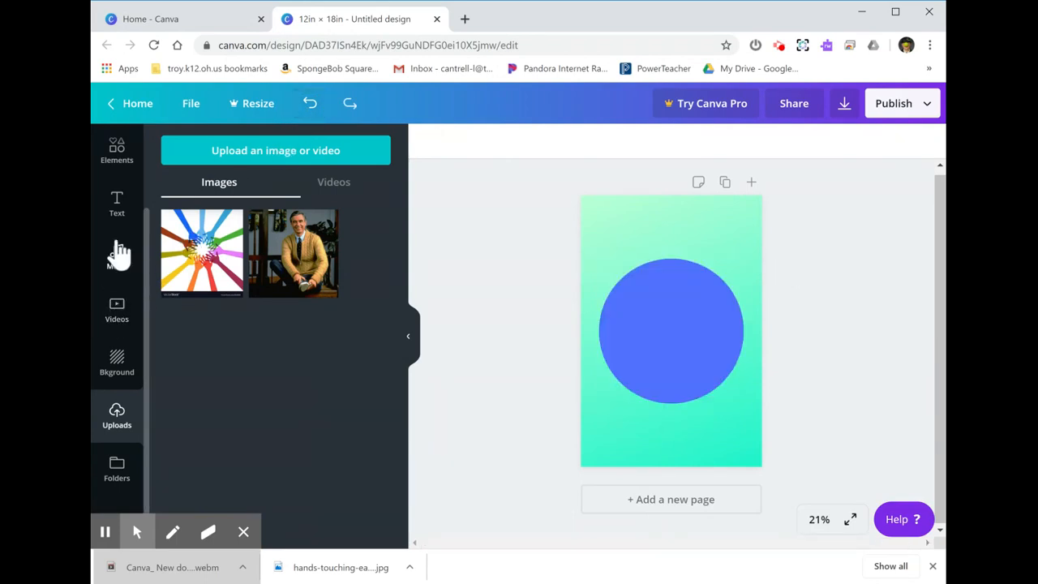
Step: Return to the Elements library's Gradients section and delete the blue circle from the page
left_click(118, 162)
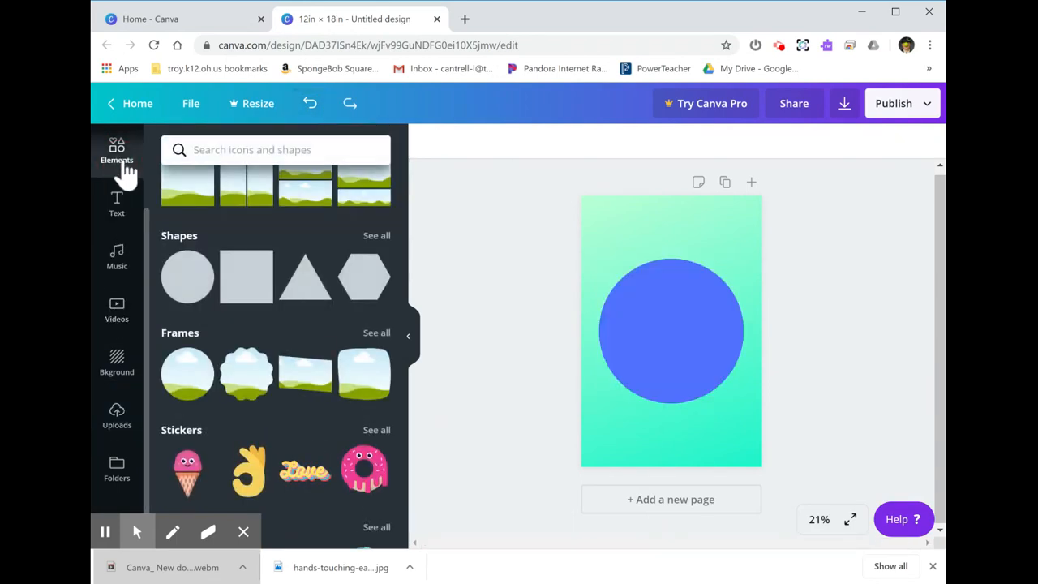
scroll(352, 394, "down", 3)
scroll(352, 396, "down", 1)
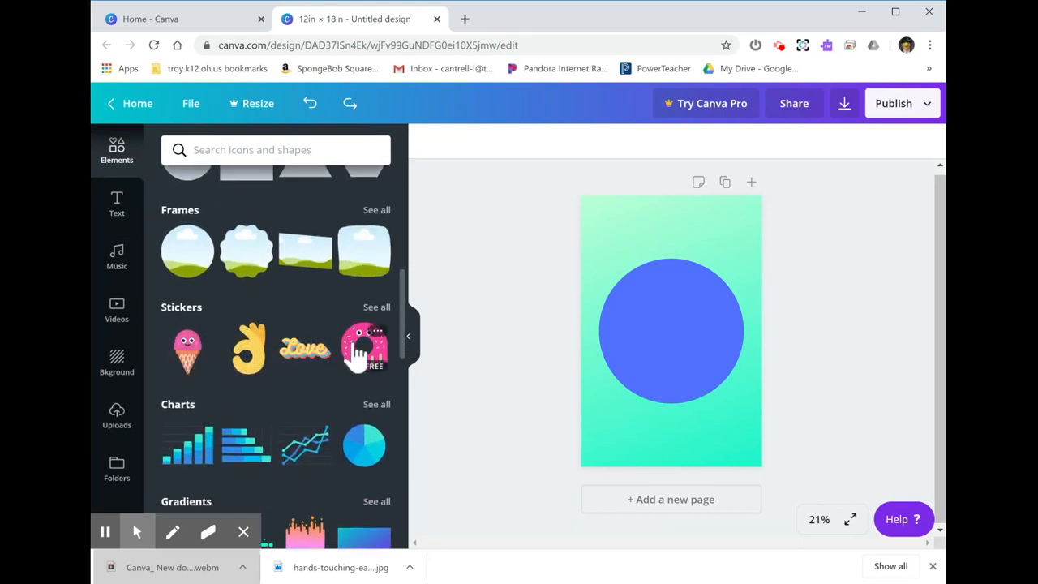
scroll(304, 274, "down", 2)
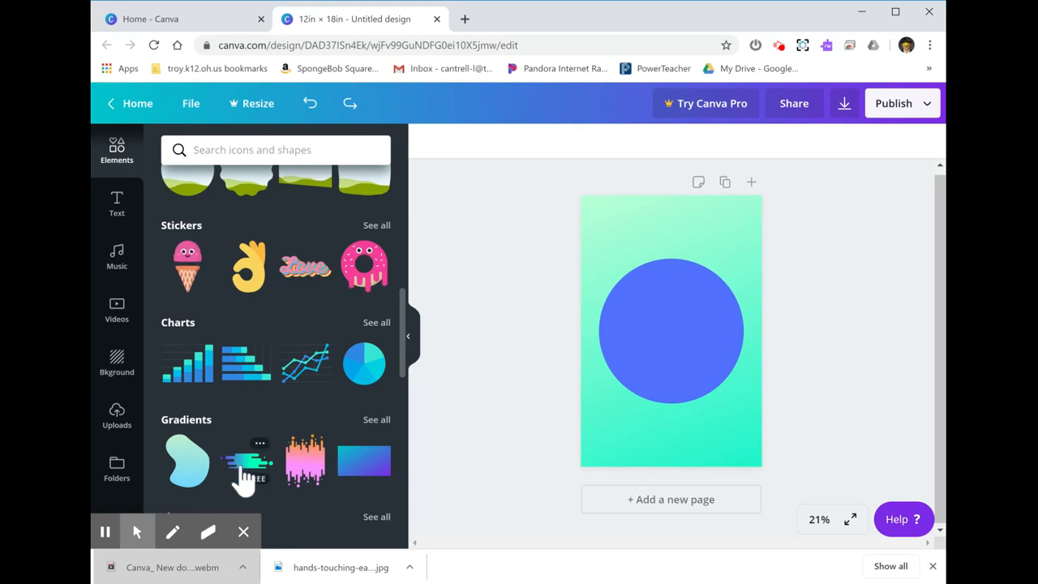
left_click(685, 325)
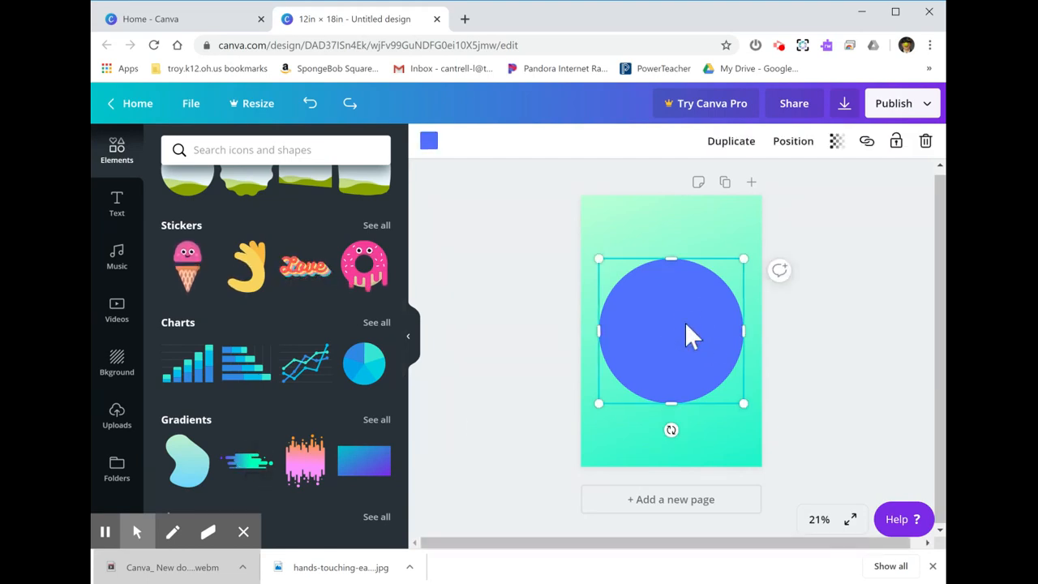
key("Delete")
Step: Add the green-to-blue gradient blob to the page, enlarge it and move it to the upper part of the page
left_click(189, 475)
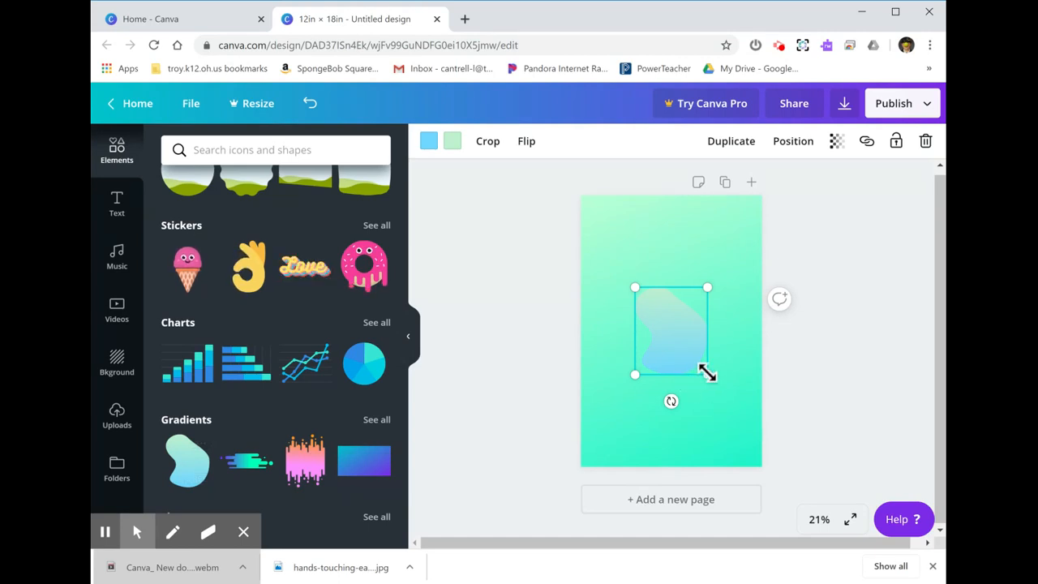
left_click_drag(705, 372, 740, 443)
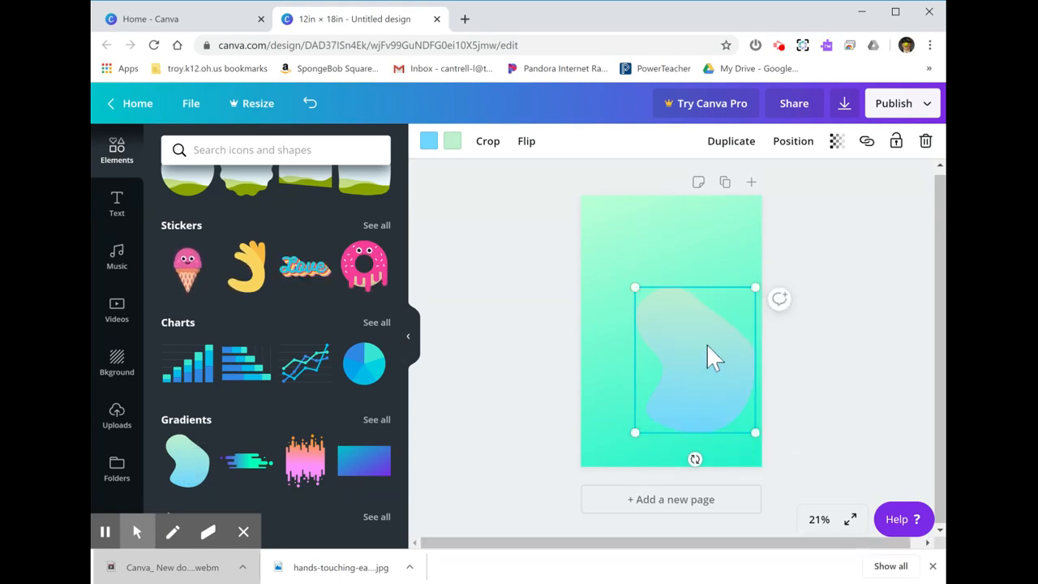
left_click_drag(706, 345, 677, 278)
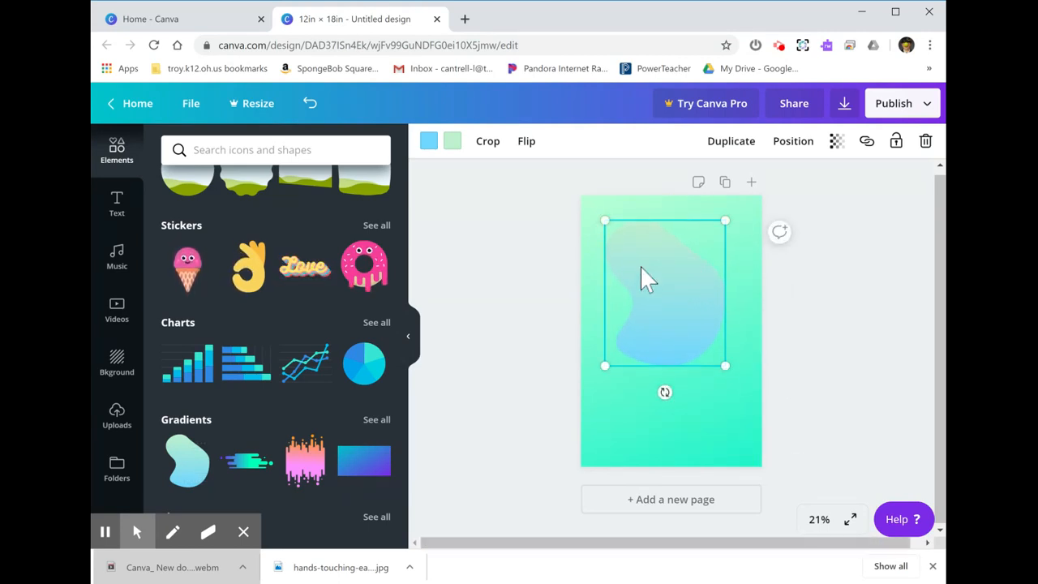
Step: Show the full Gradients collection and place the coral-to-cream gradient oval over the page's lower right edge
scroll(357, 481, "down", 1)
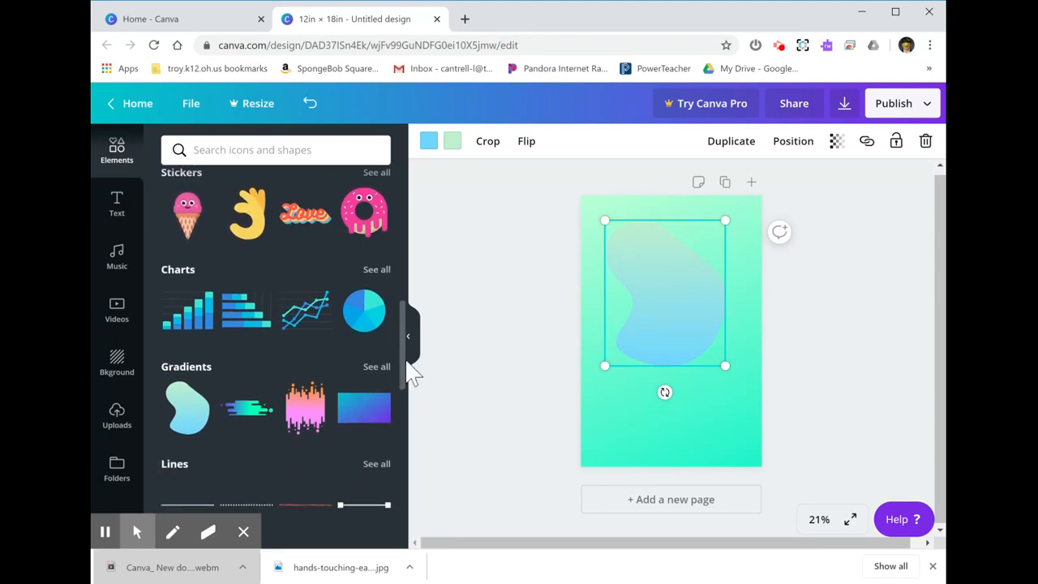
left_click_drag(402, 373, 400, 405)
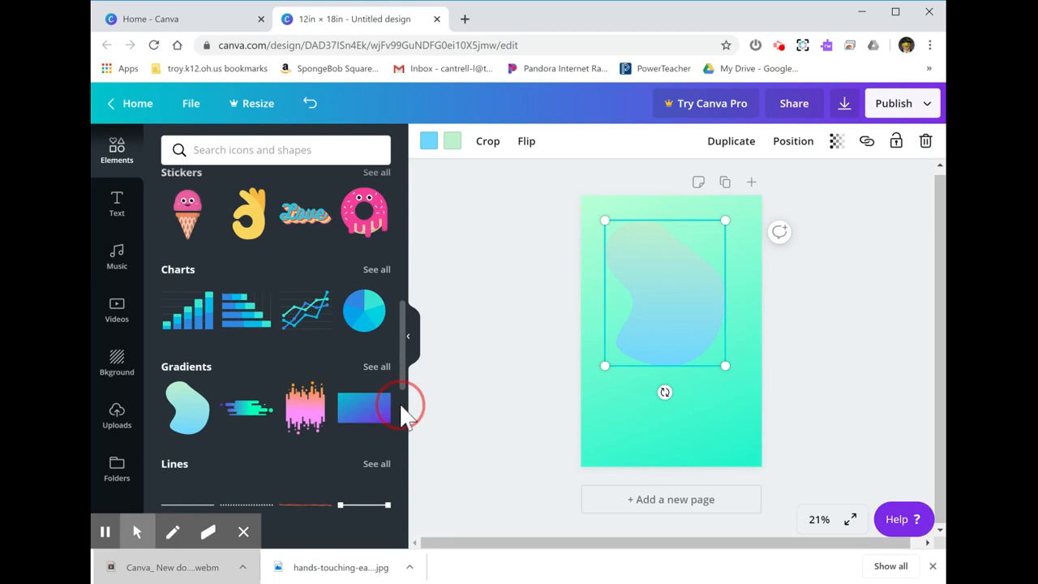
left_click(186, 380)
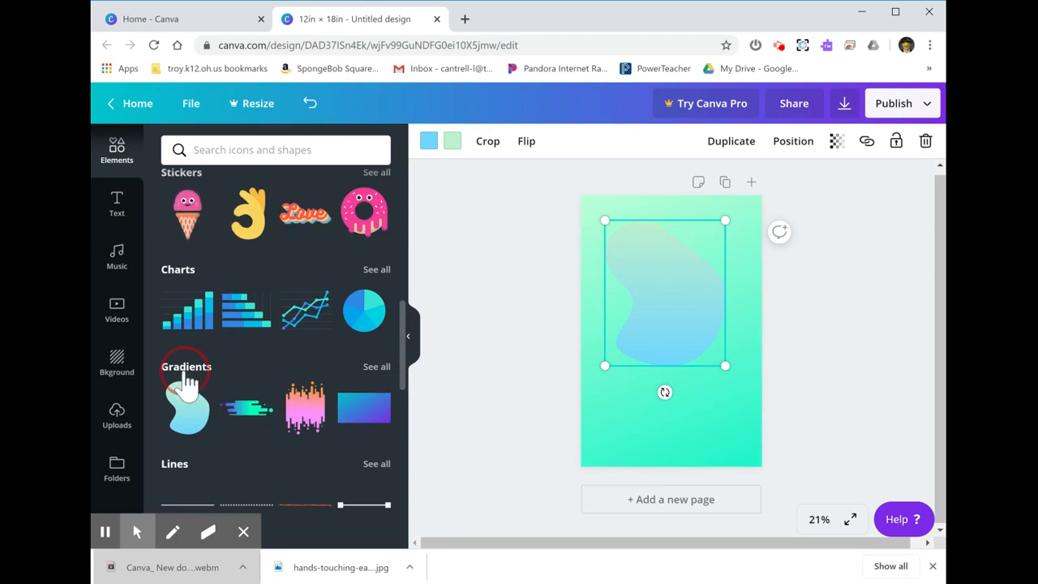
left_click_drag(278, 374, 721, 377)
left_click_drag(398, 376, 677, 351)
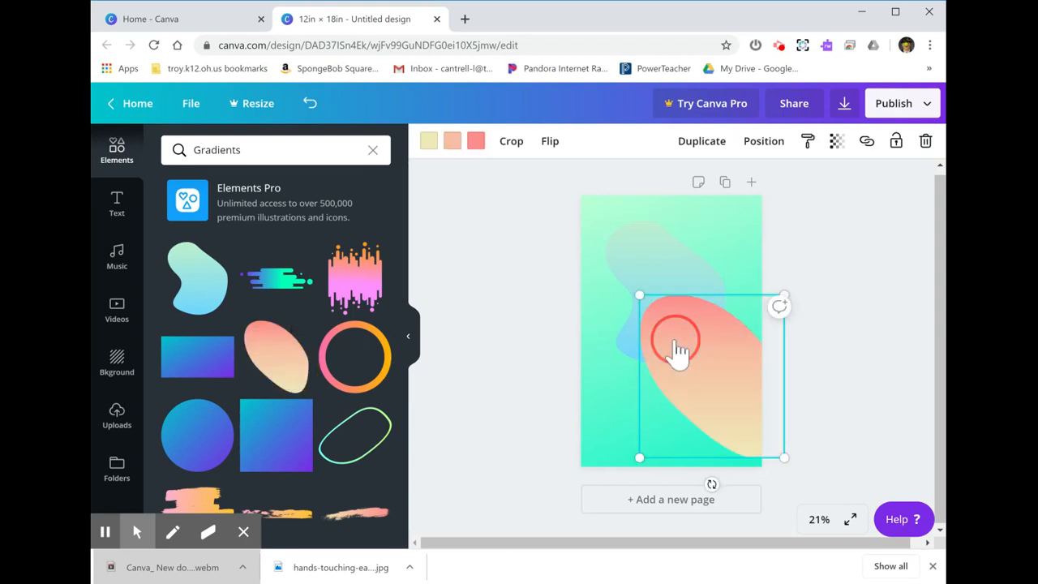
Step: Change the coral colour of the gradient oval to dark violet from the default colours
left_click(477, 143)
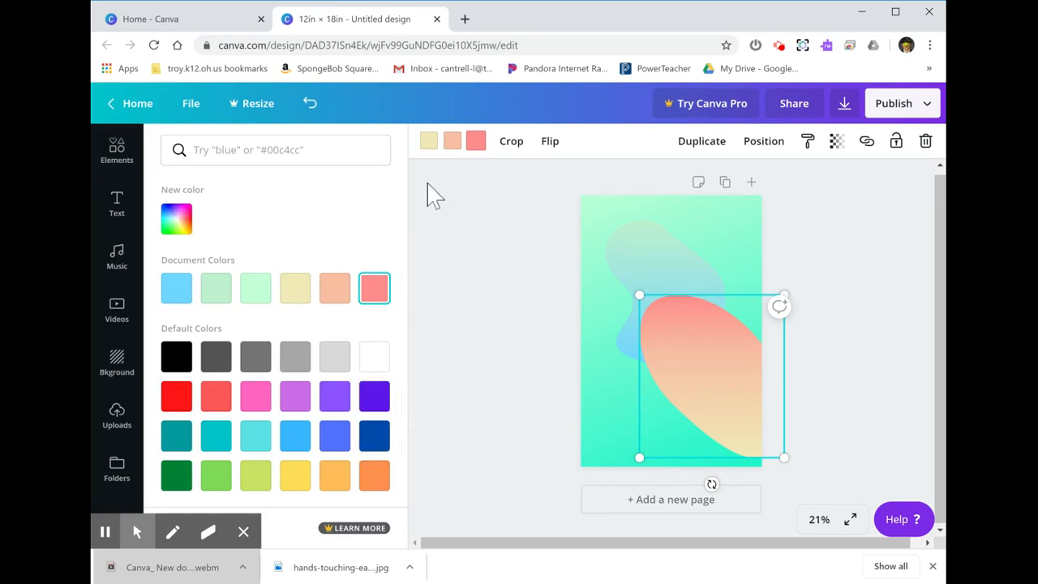
left_click(476, 142)
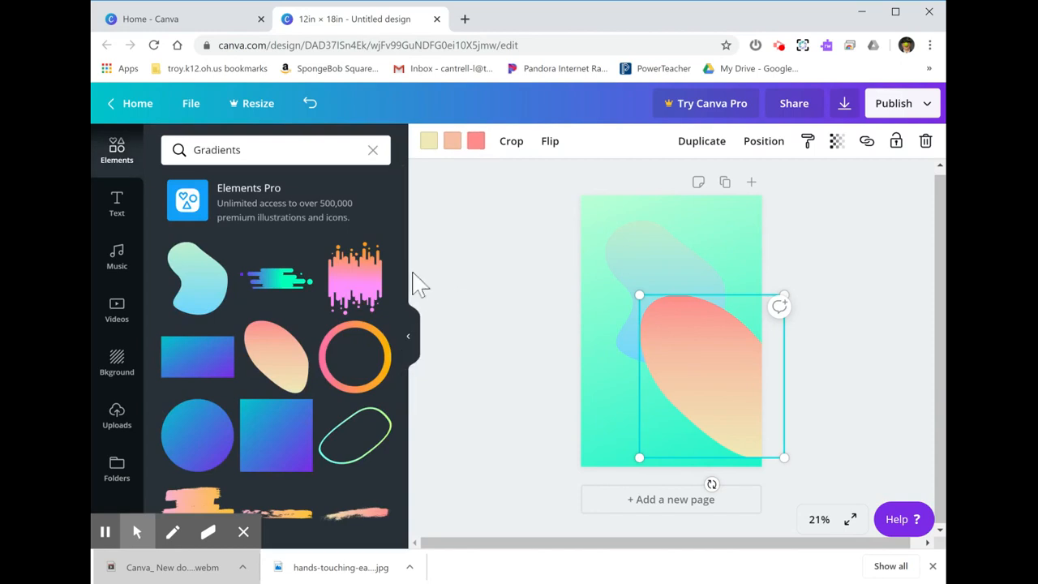
left_click(478, 145)
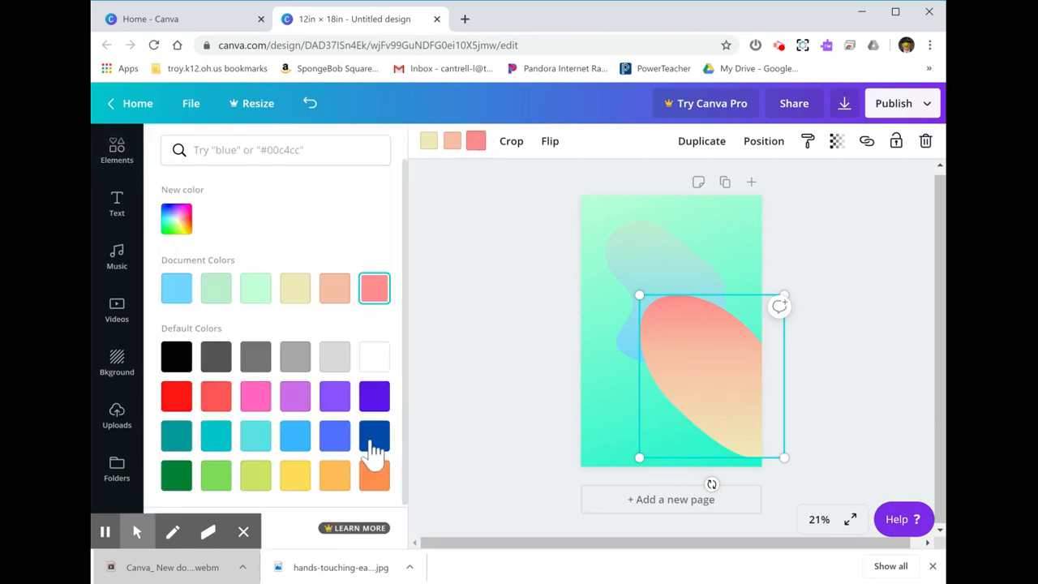
left_click(373, 402)
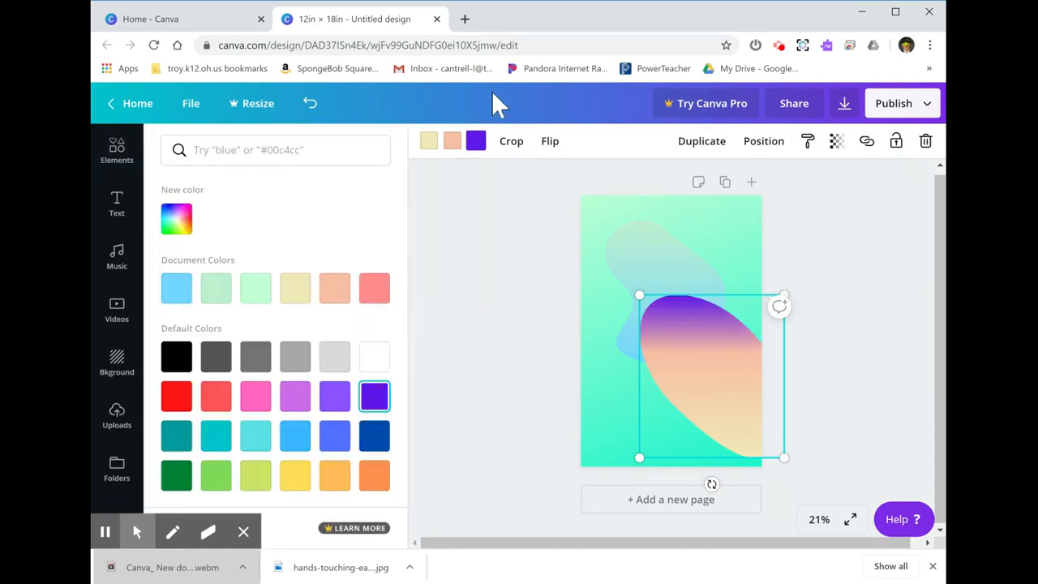
Step: Change the peach colour in the middle of the gradient oval to coral red from the default colours
left_click(455, 144)
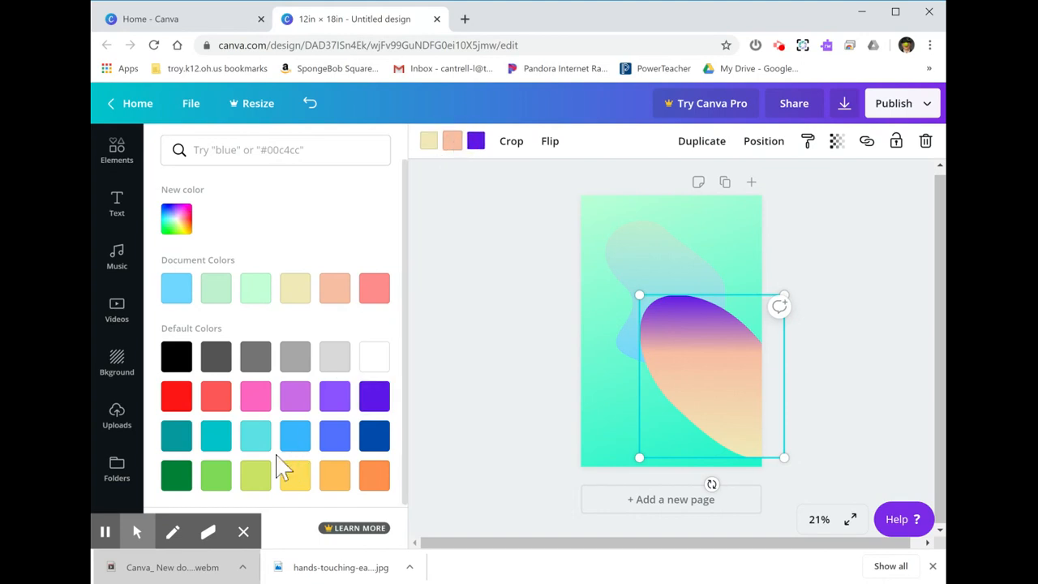
left_click(215, 406)
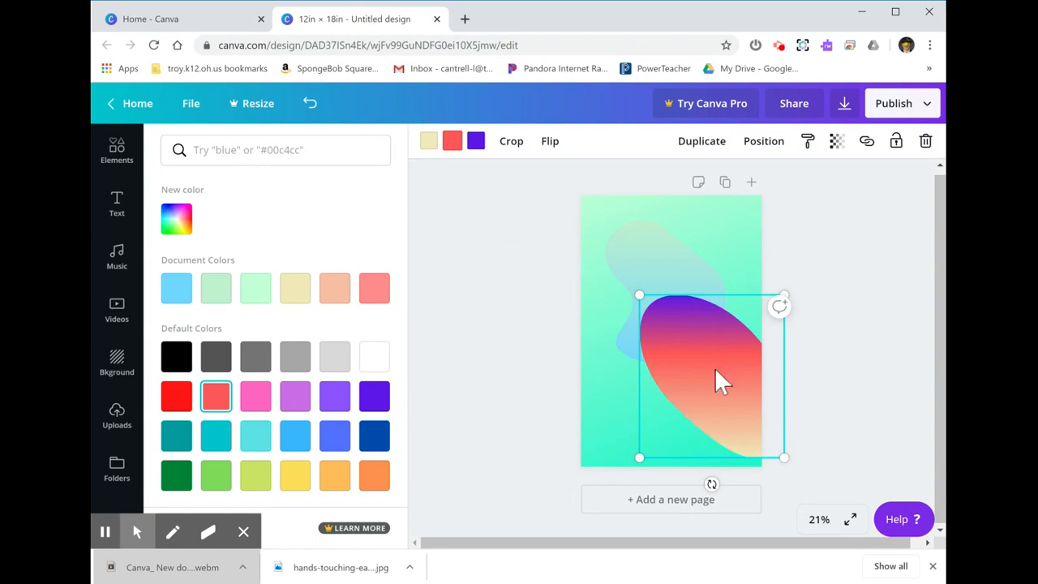
left_click(596, 403)
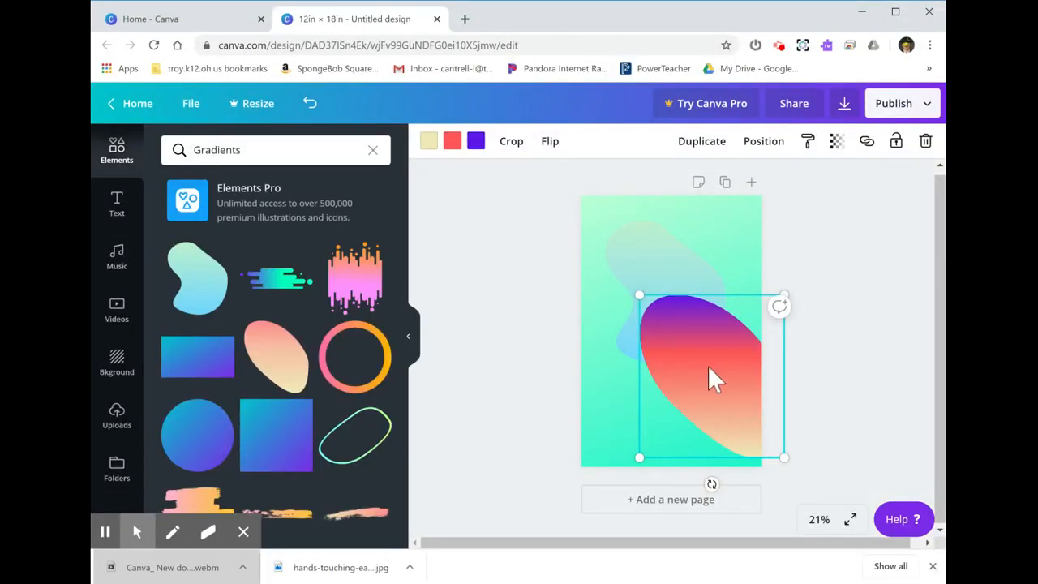
Step: Delete the gradient oval and the green-to-blue gradient blob from the page
key("Delete")
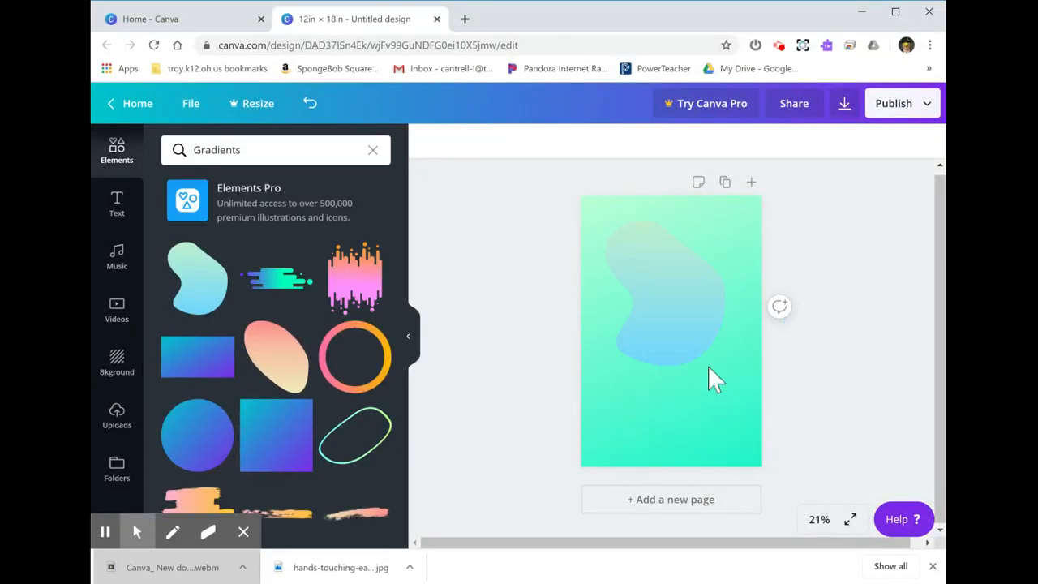
left_click(693, 304)
key("Delete")
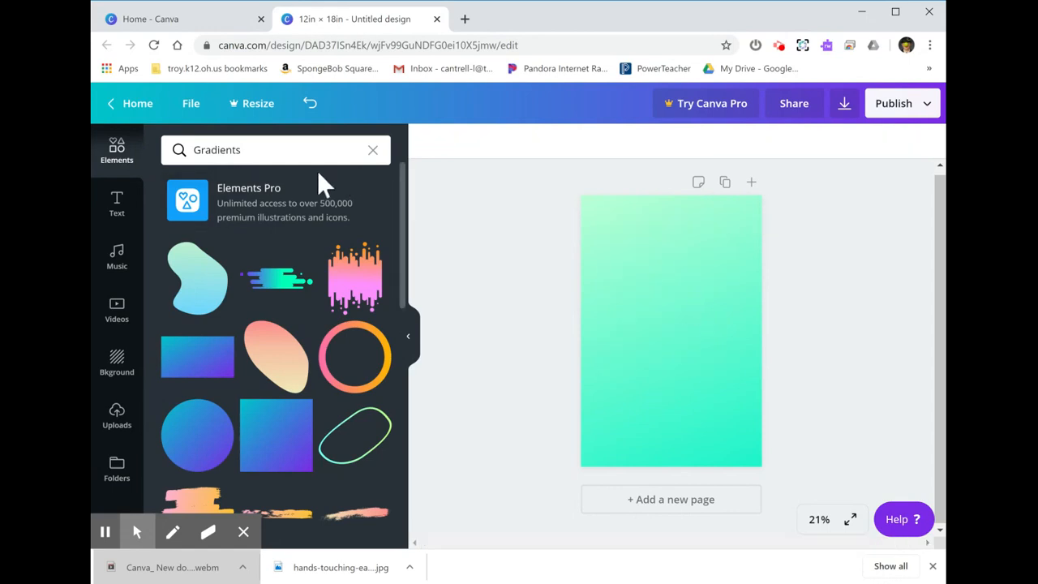
Step: Clear the Gradients search and look through the element collections below it, down to the illustrated people
left_click(372, 151)
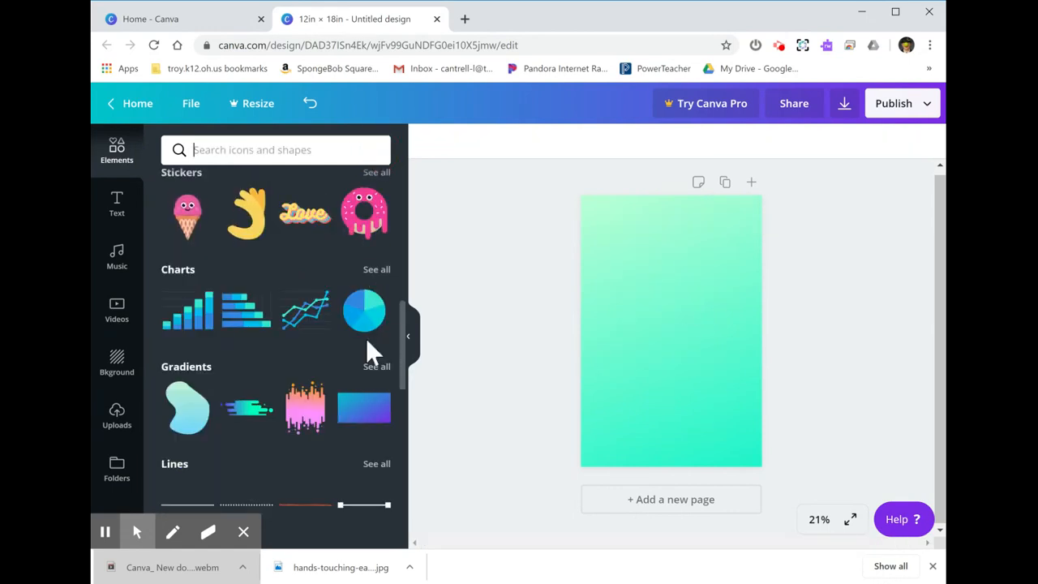
scroll(365, 339, "down", 2)
scroll(366, 339, "down", 2)
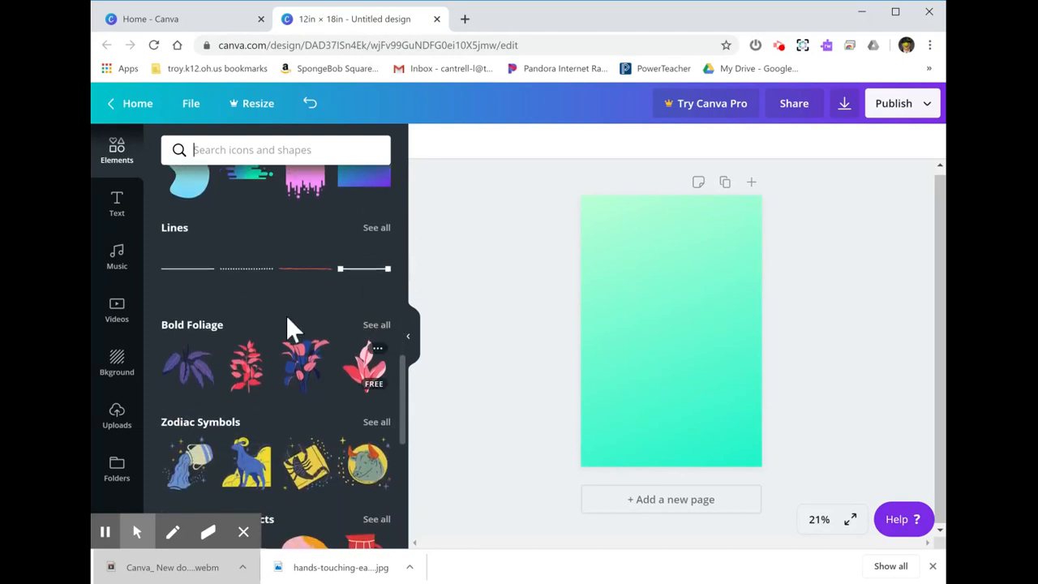
scroll(290, 316, "down", 6)
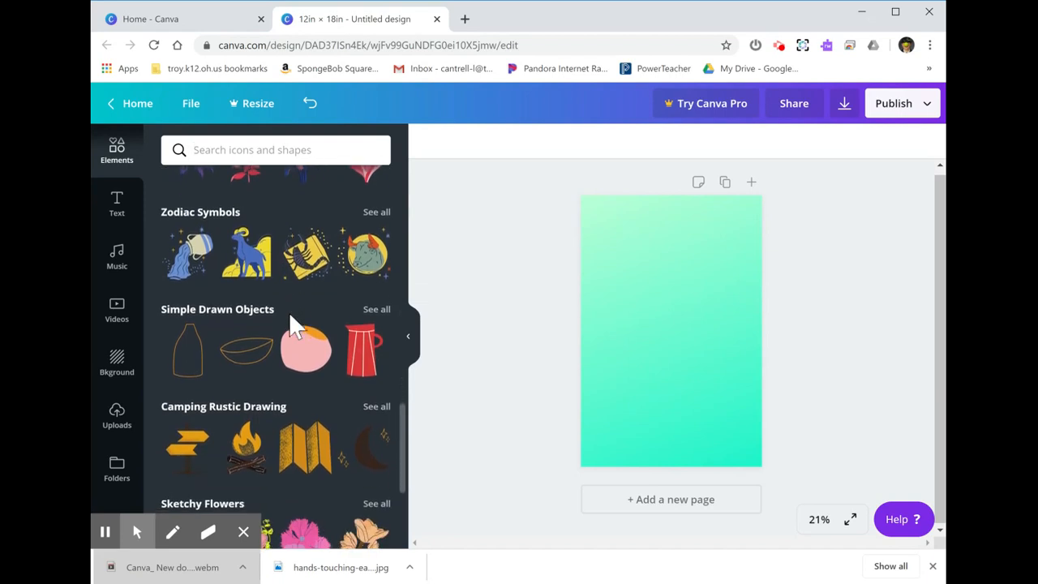
scroll(289, 312, "down", 5)
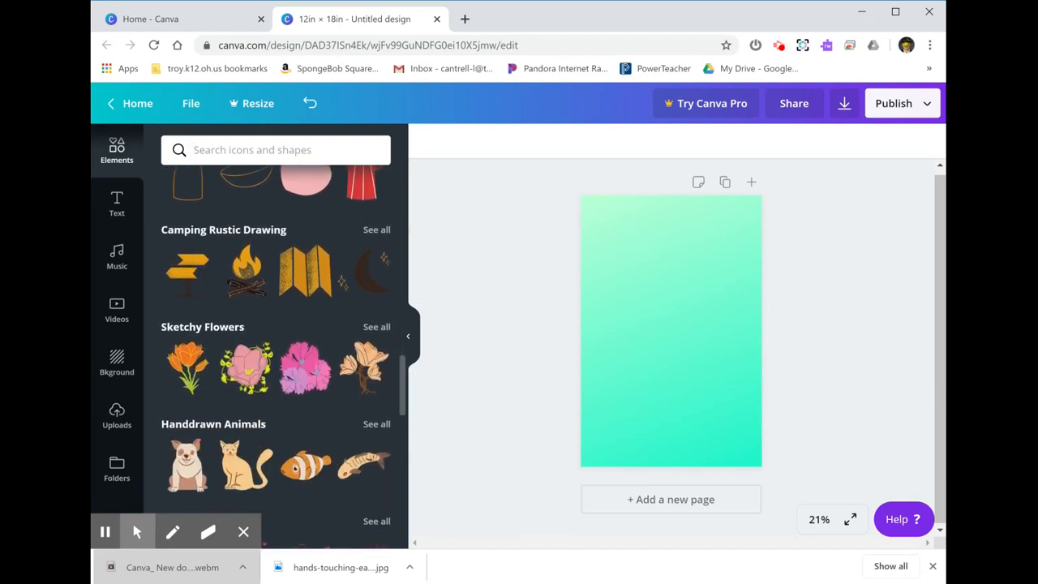
scroll(276, 357, "down", 5)
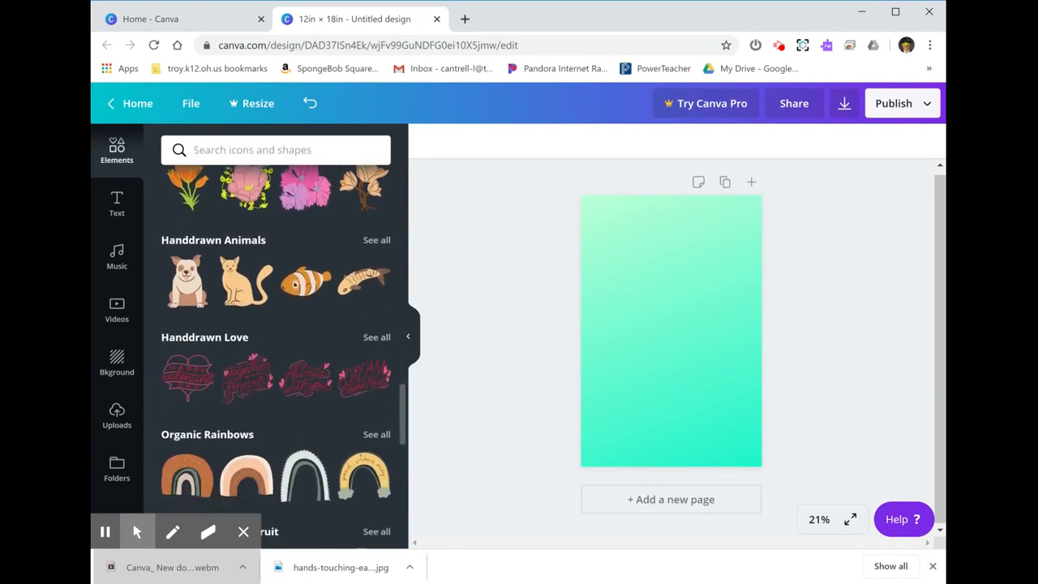
scroll(305, 308, "down", 5)
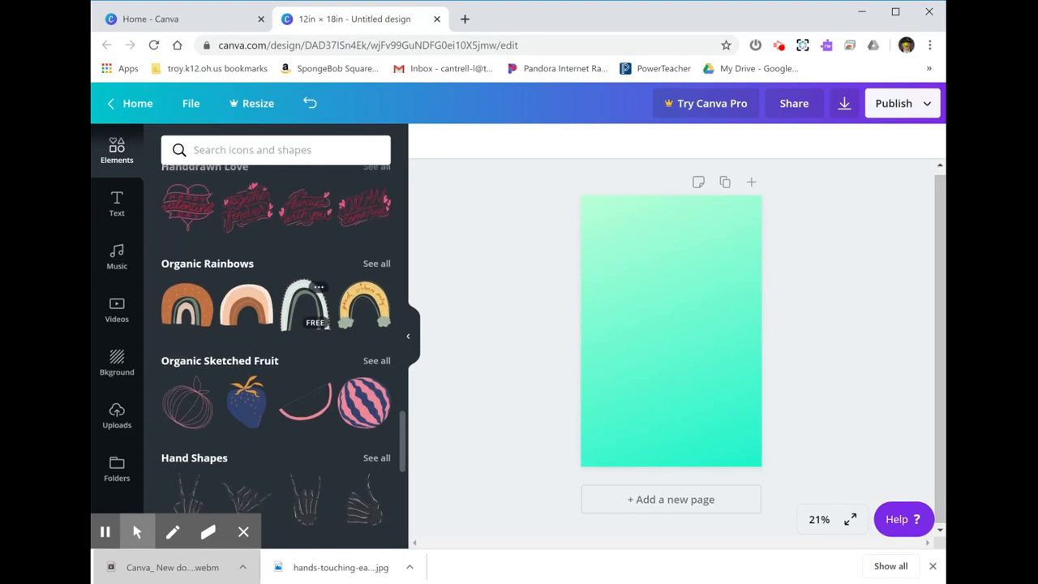
scroll(305, 324, "down", 1)
scroll(305, 324, "down", 1)
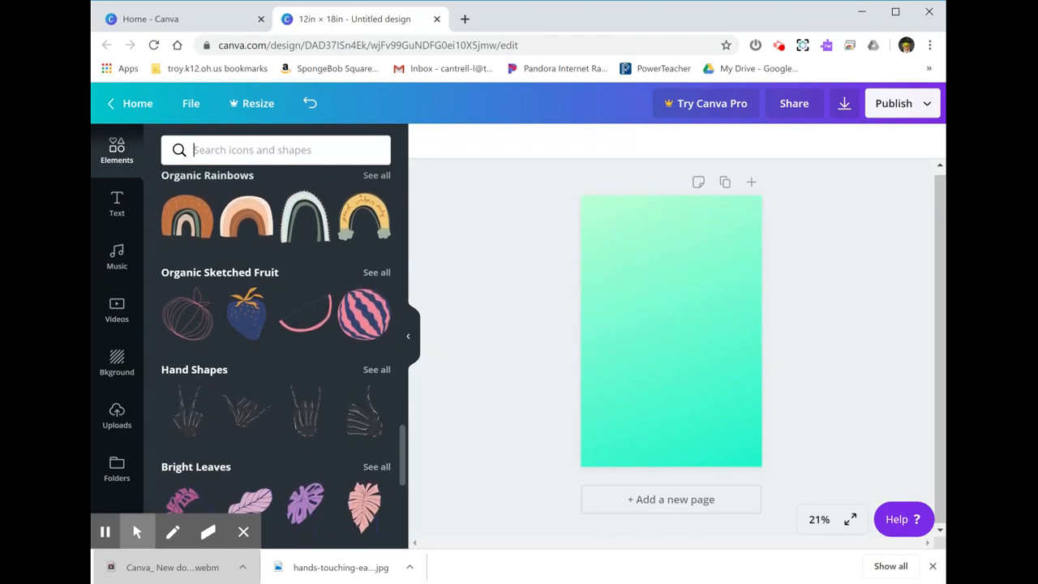
scroll(305, 325, "down", 4)
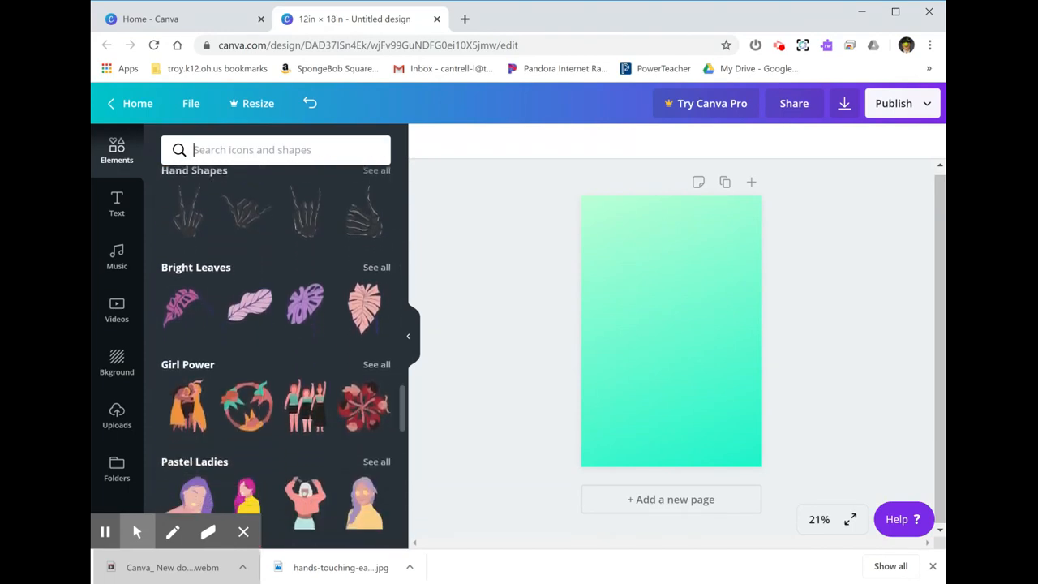
scroll(284, 357, "down", 1)
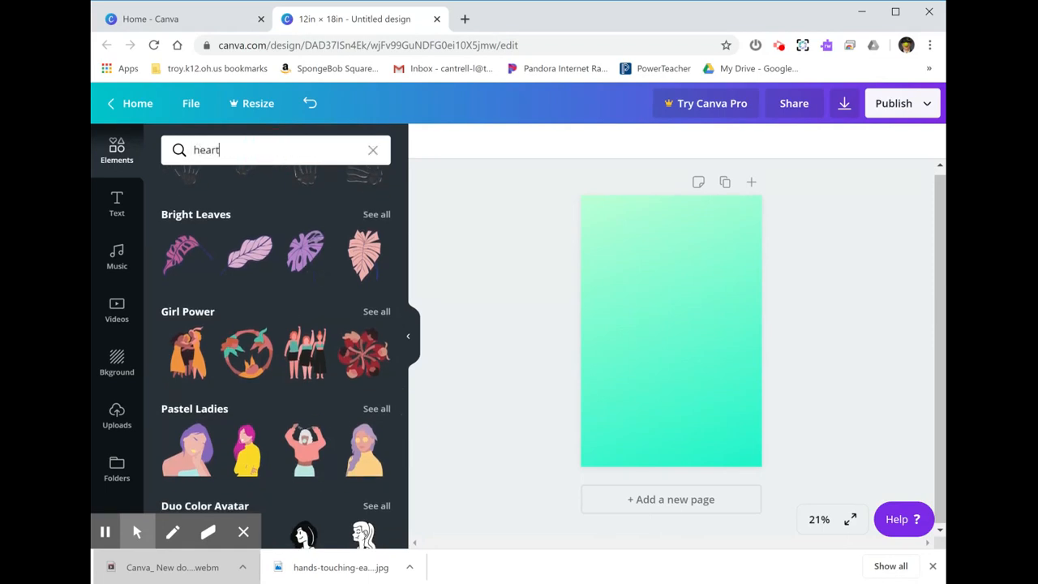
Step: Search the elements for "heart" and place the white heart with radiating dashes in the upper part of the page
key("Return")
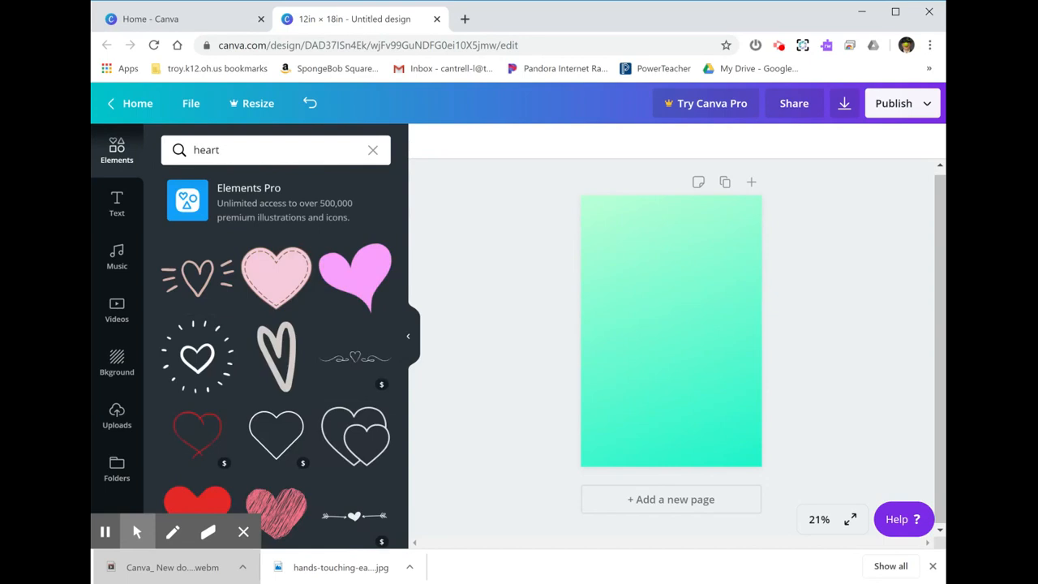
left_click(202, 371)
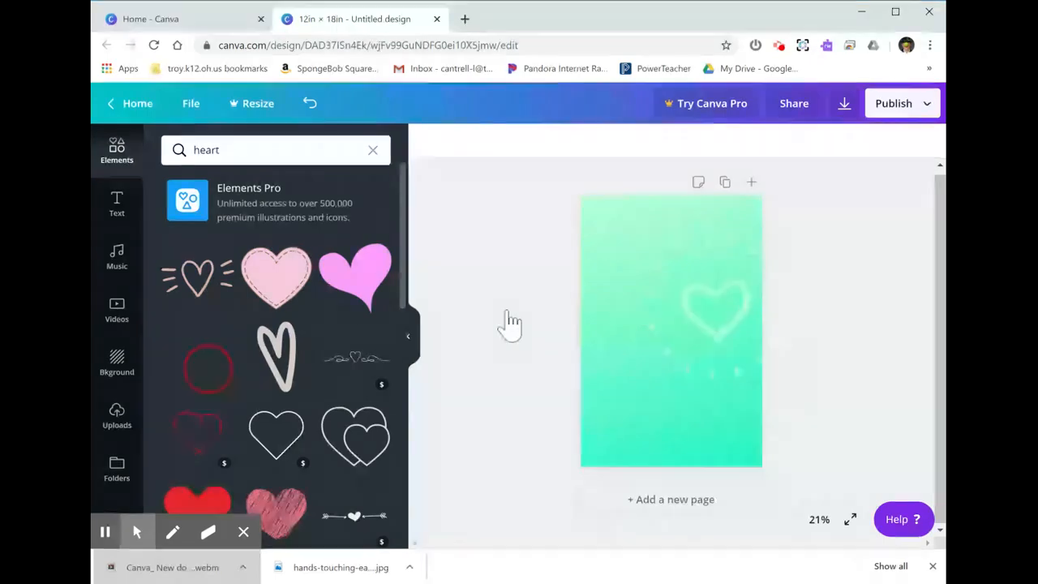
left_click_drag(507, 316, 631, 277)
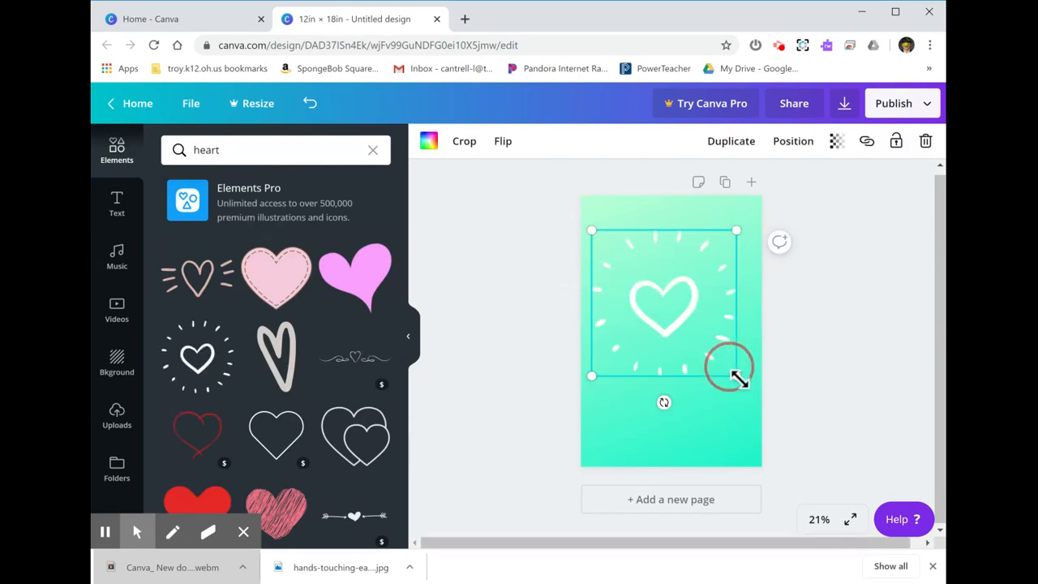
Step: Shrink the heart to about half its size, tilt it counterclockwise and place it in the page's upper left corner
left_click_drag(736, 376, 671, 311)
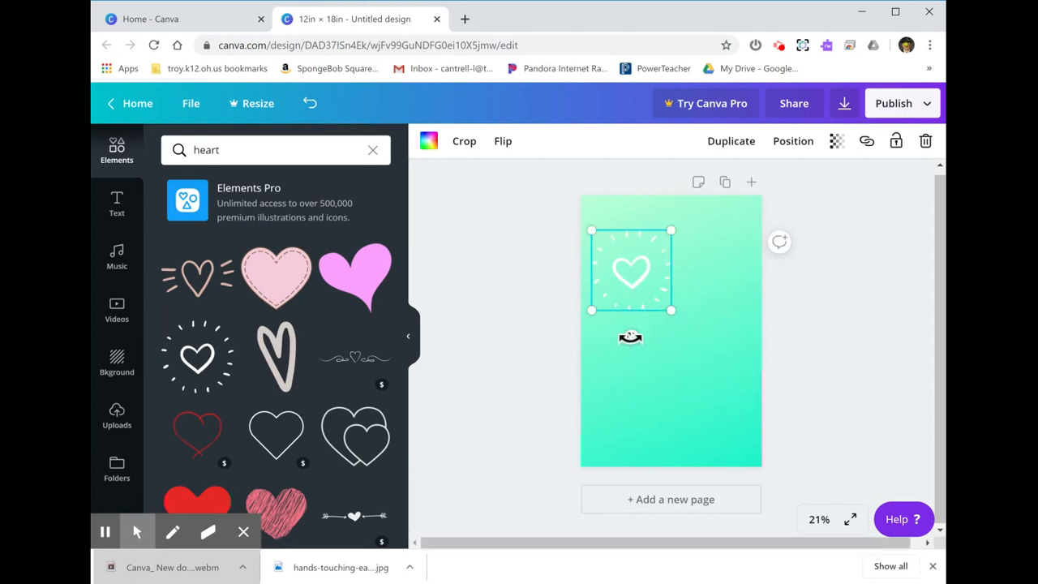
left_click_drag(630, 338, 657, 317)
left_click_drag(640, 272, 640, 235)
left_click(695, 350)
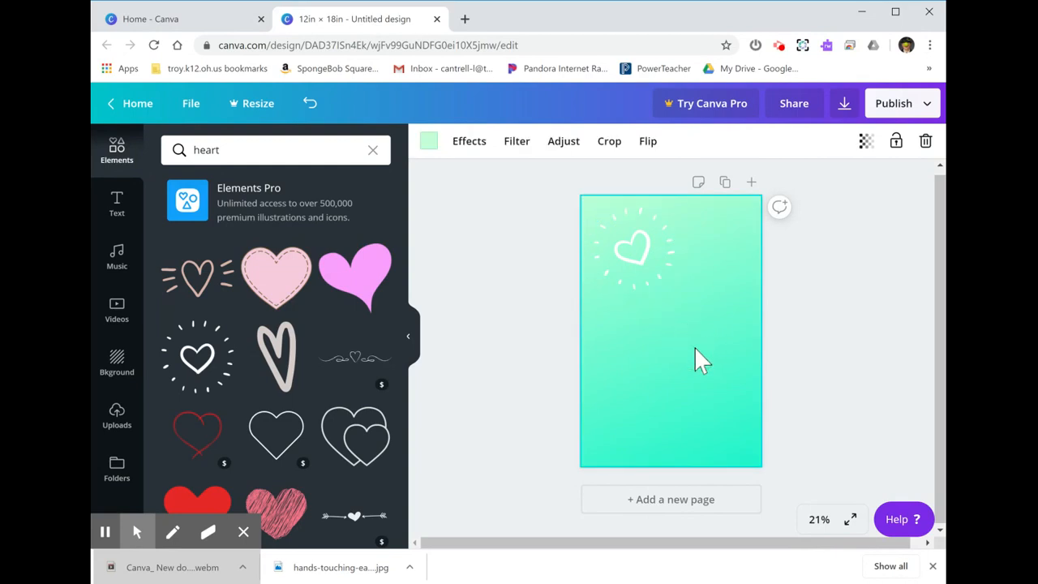
left_click(795, 334)
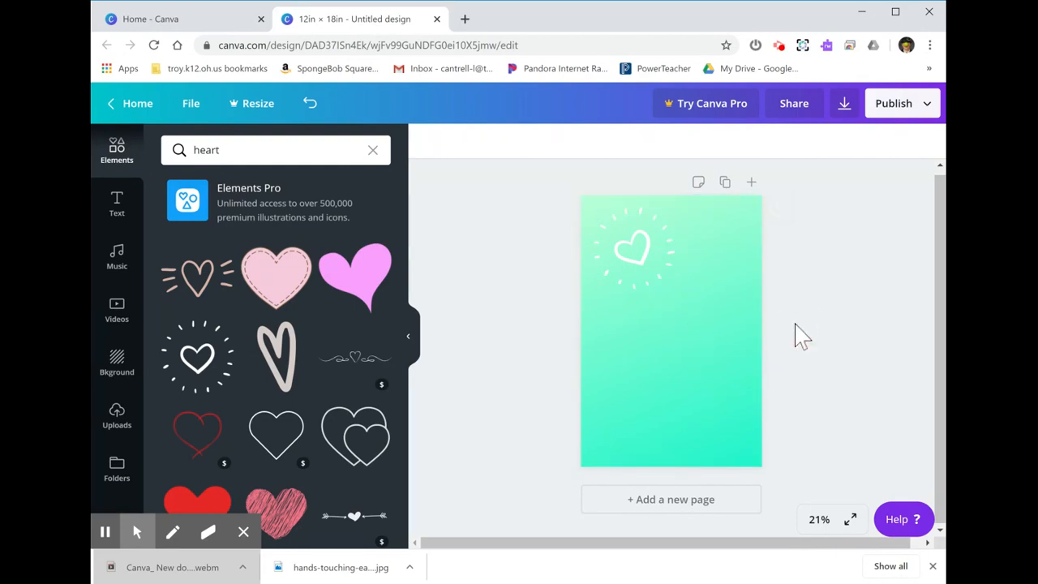
Step: Replace the element search term with "sun" and run the search
left_click(267, 156)
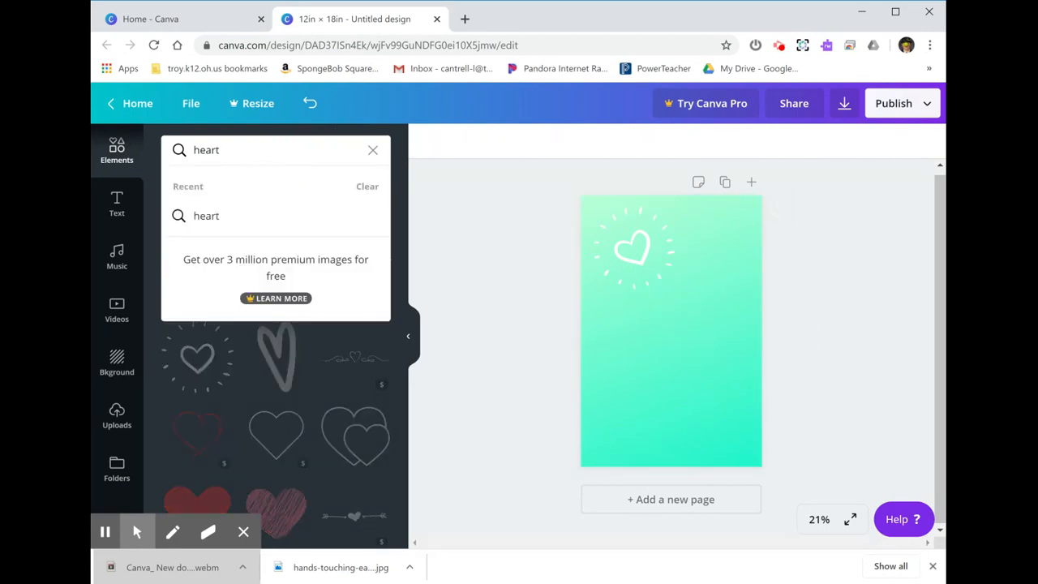
left_click_drag(266, 159, 118, 134)
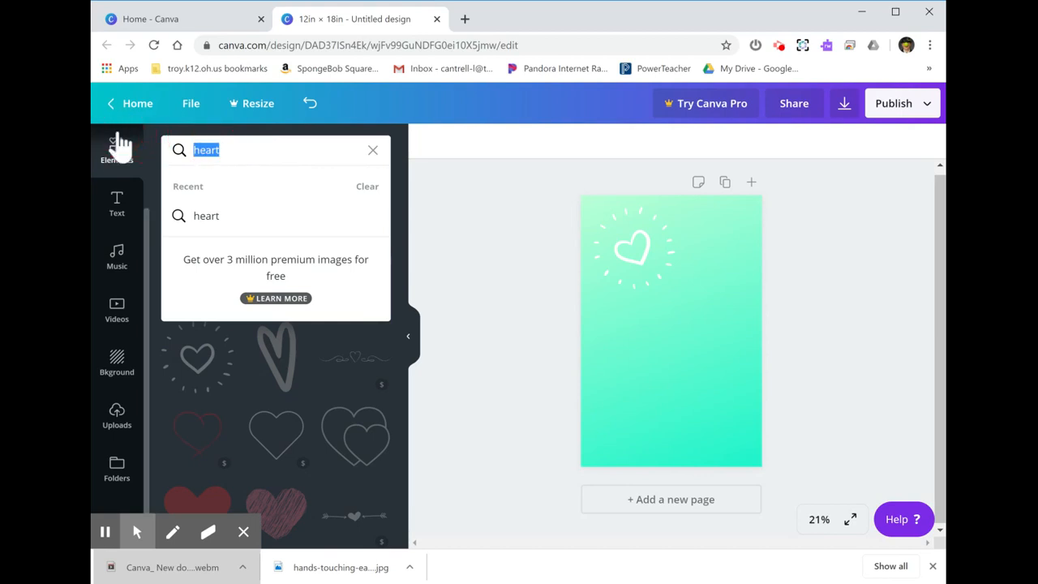
type("sun")
key("Return")
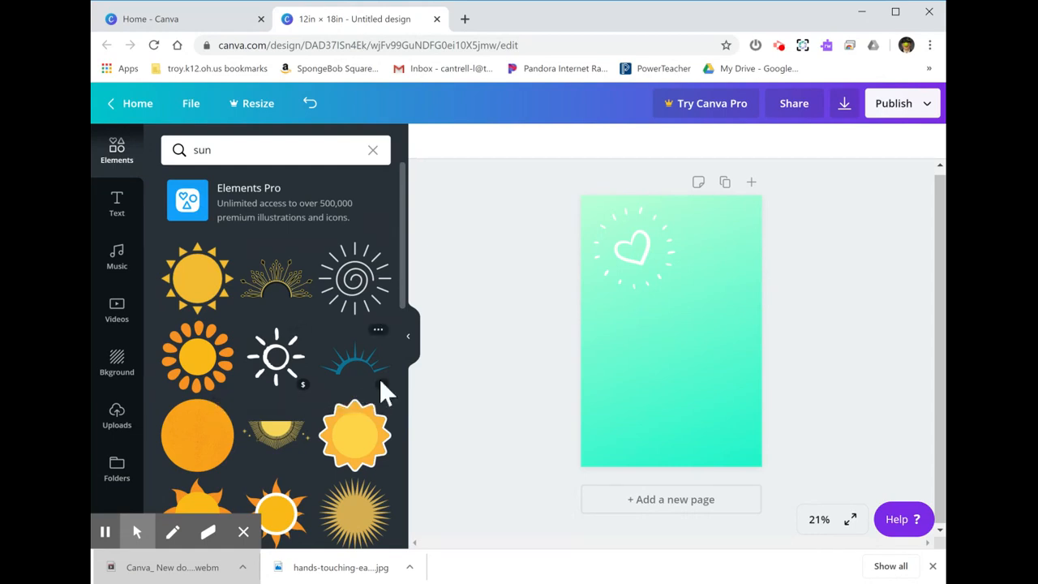
Step: Place the premium solid orange-yellow sun with short separate rays on the lower right part of the page
scroll(325, 357, "down", 2)
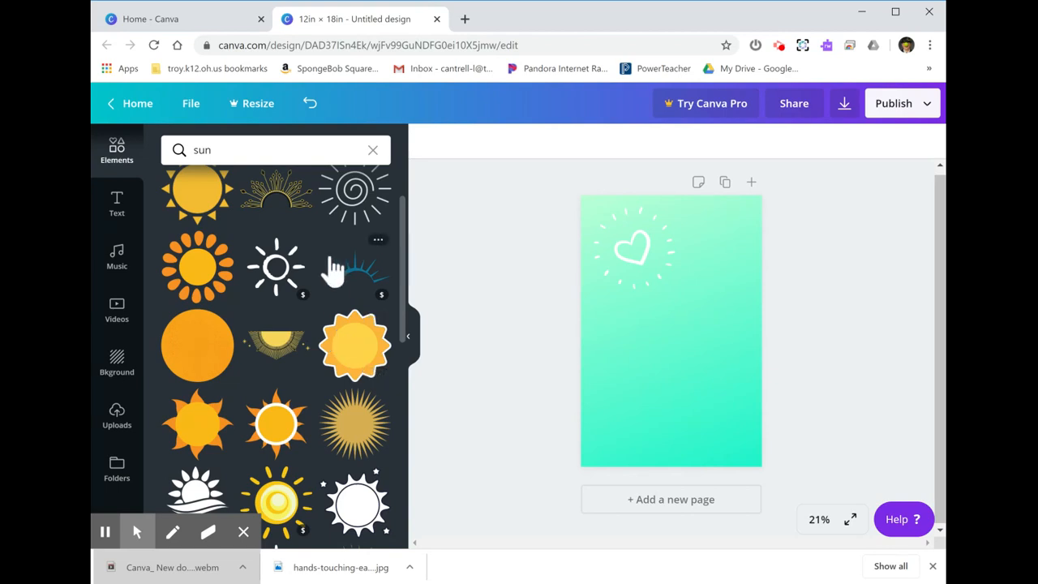
scroll(341, 302, "up", 1)
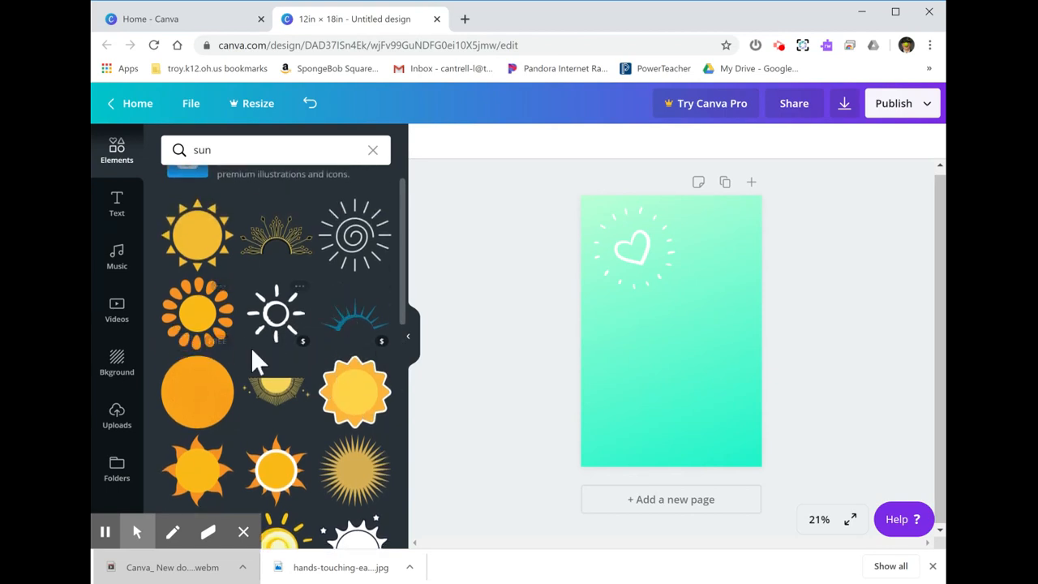
scroll(255, 359, "down", 4)
scroll(252, 350, "down", 1)
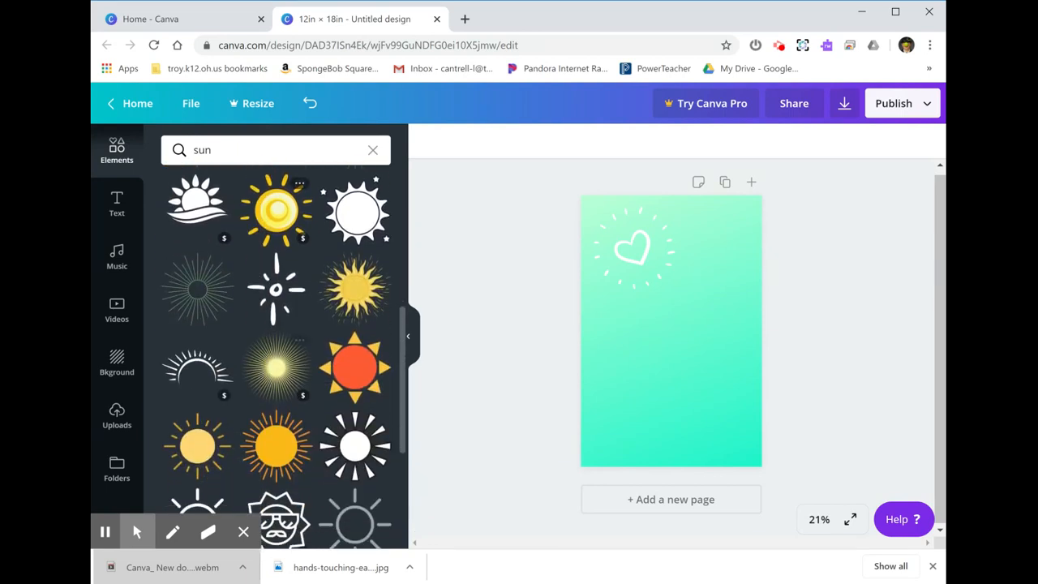
scroll(276, 309, "down", 3)
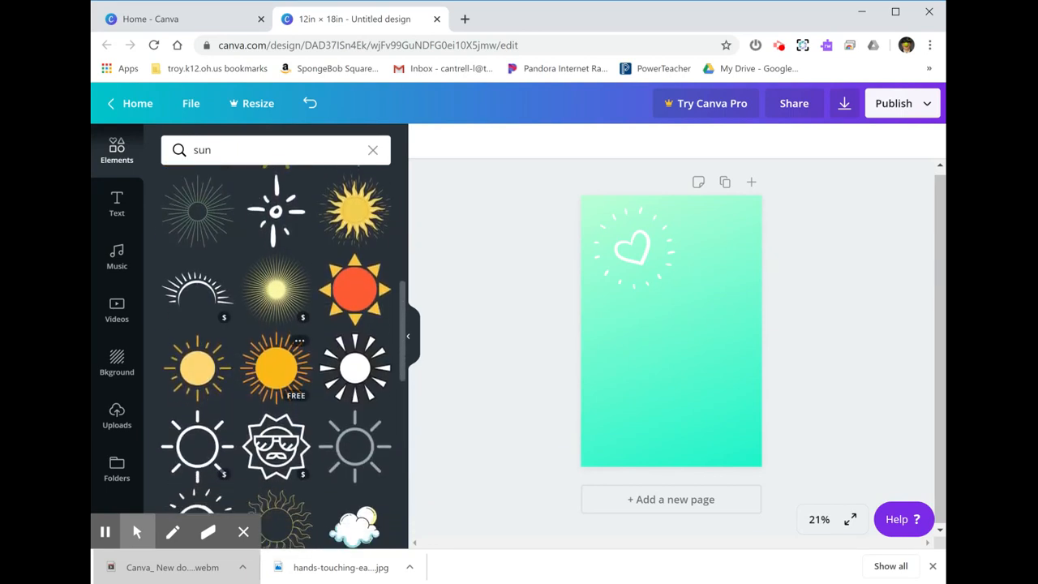
scroll(276, 239, "down", 1)
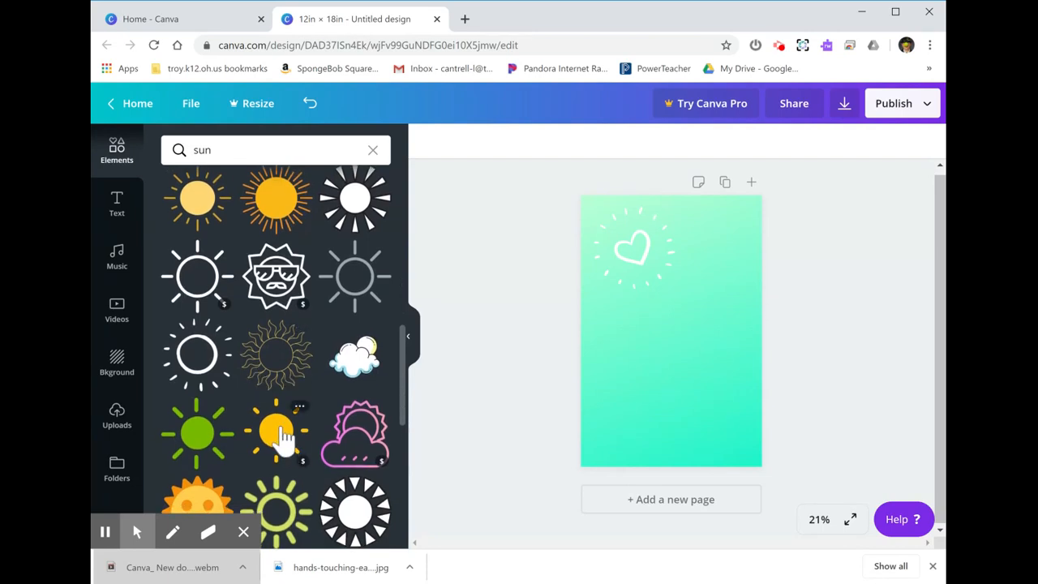
left_click_drag(284, 438, 700, 380)
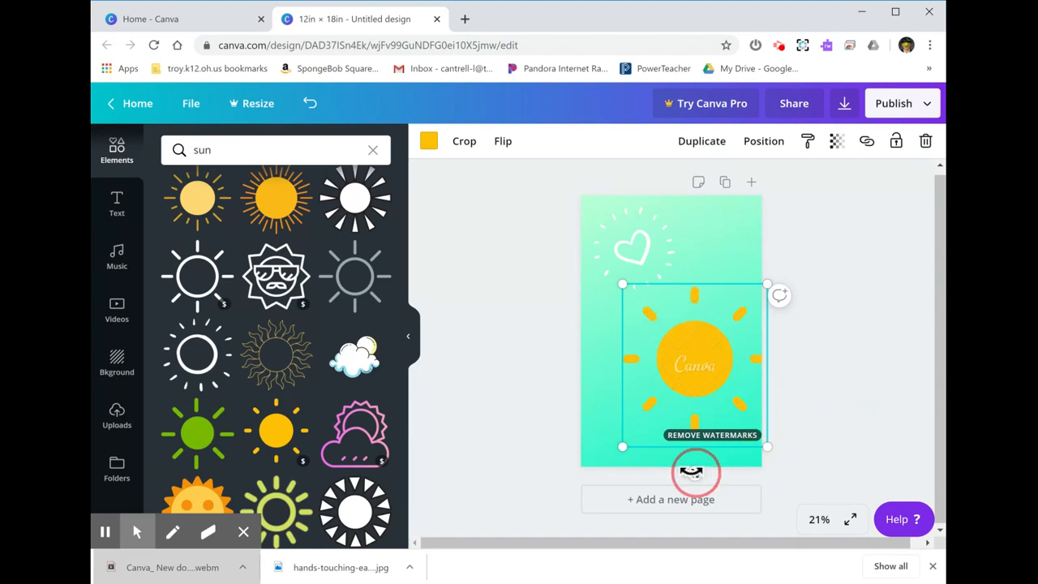
Step: Rotate the sun clockwise by roughly a quarter of a right angle and deselect it
left_click_drag(691, 470, 646, 462)
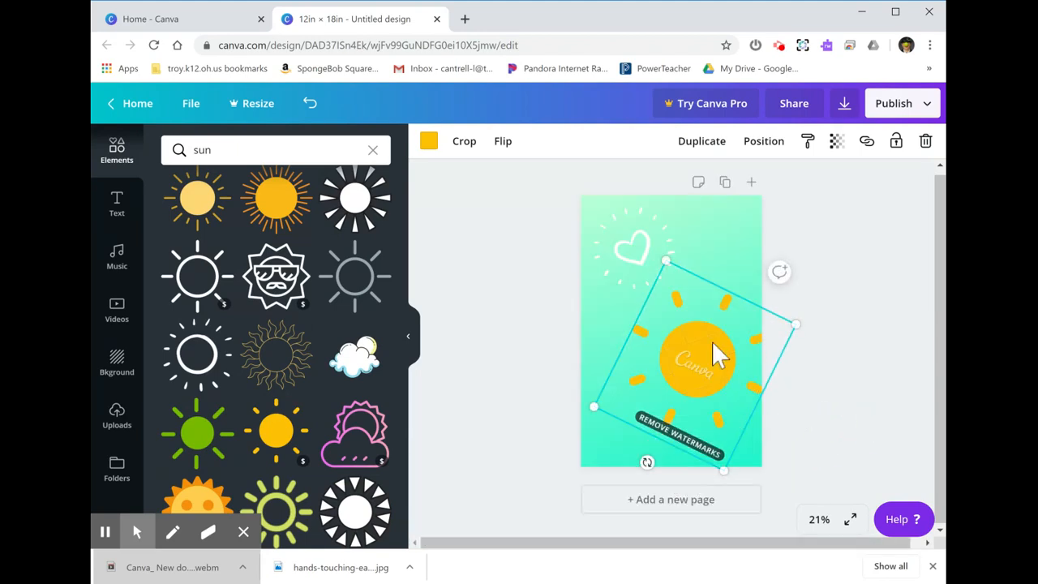
left_click(732, 270)
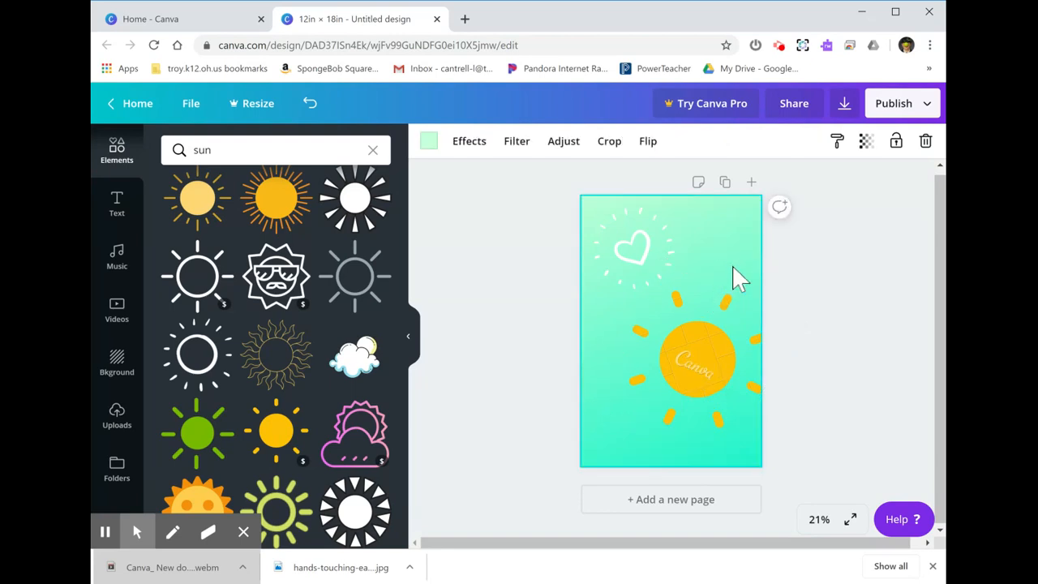
left_click(691, 361)
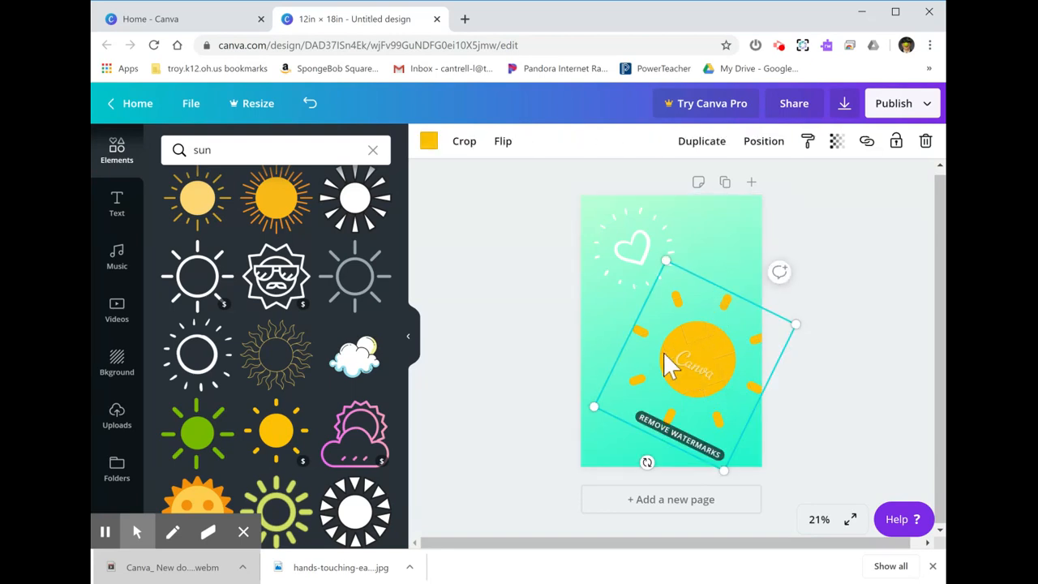
left_click(602, 326)
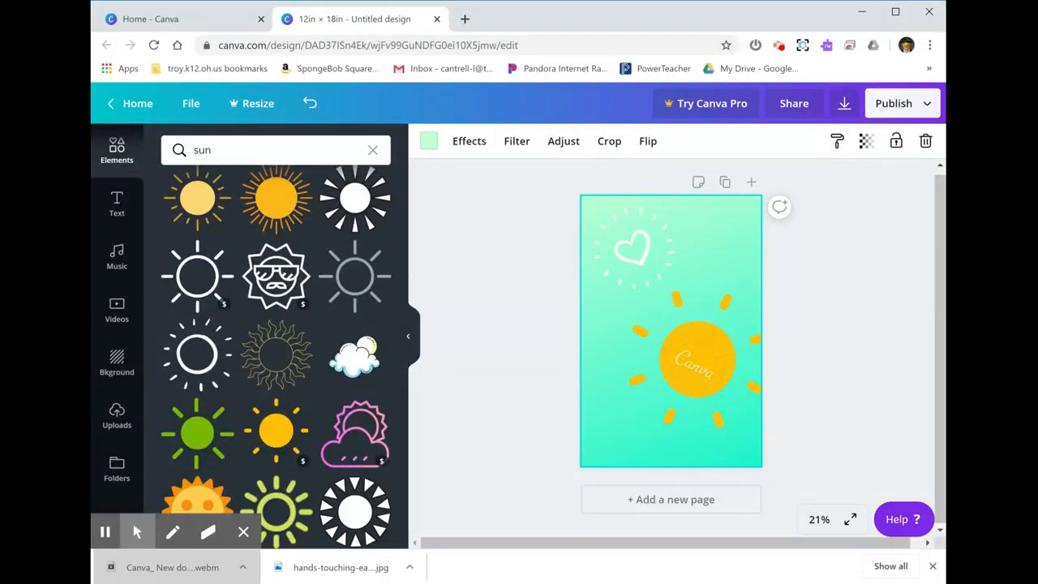
Step: Open the download settings for the poster from the publishing options
left_click(927, 107)
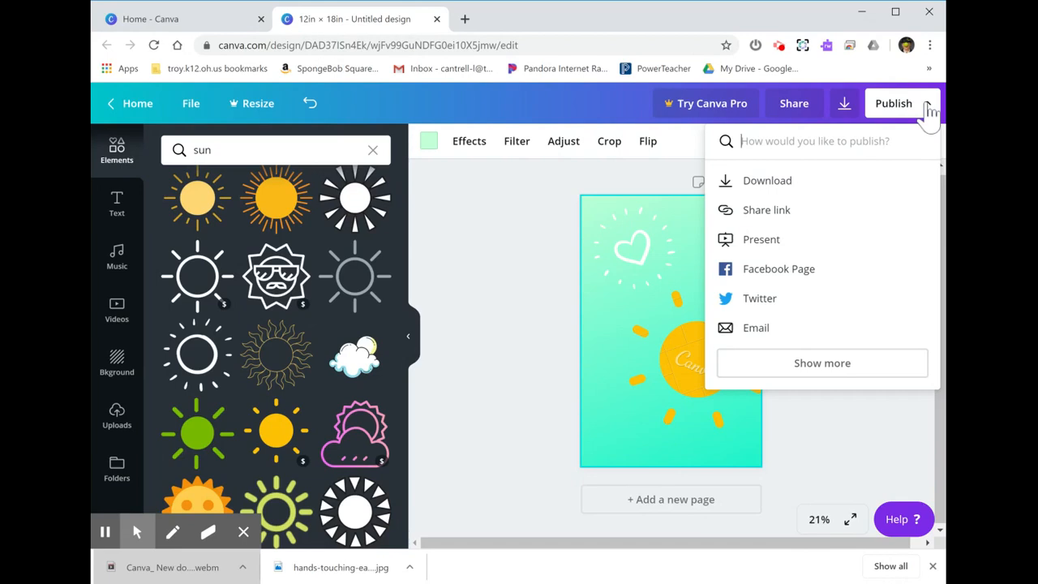
left_click(929, 111)
left_click(930, 112)
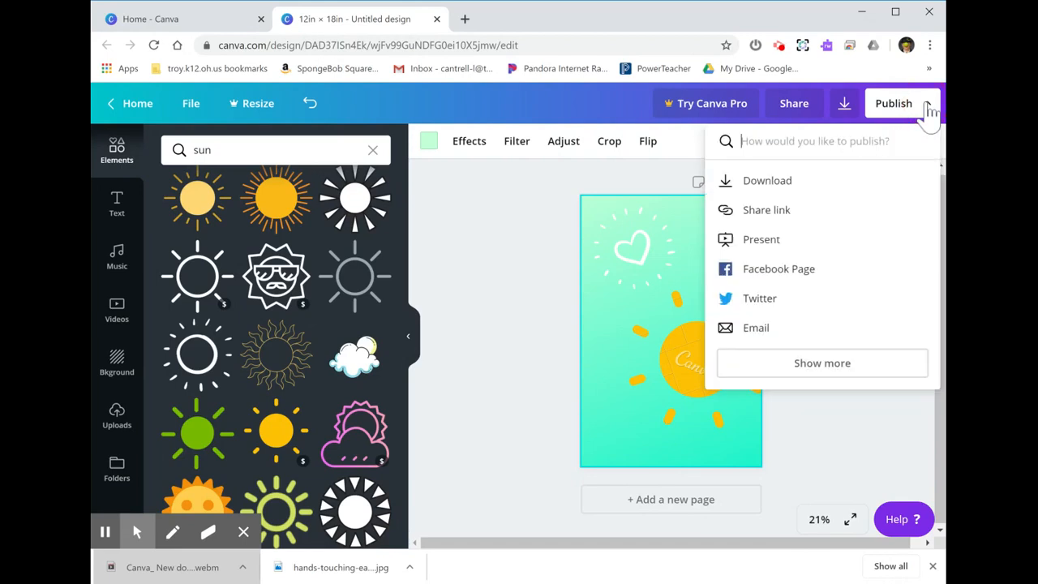
left_click(776, 189)
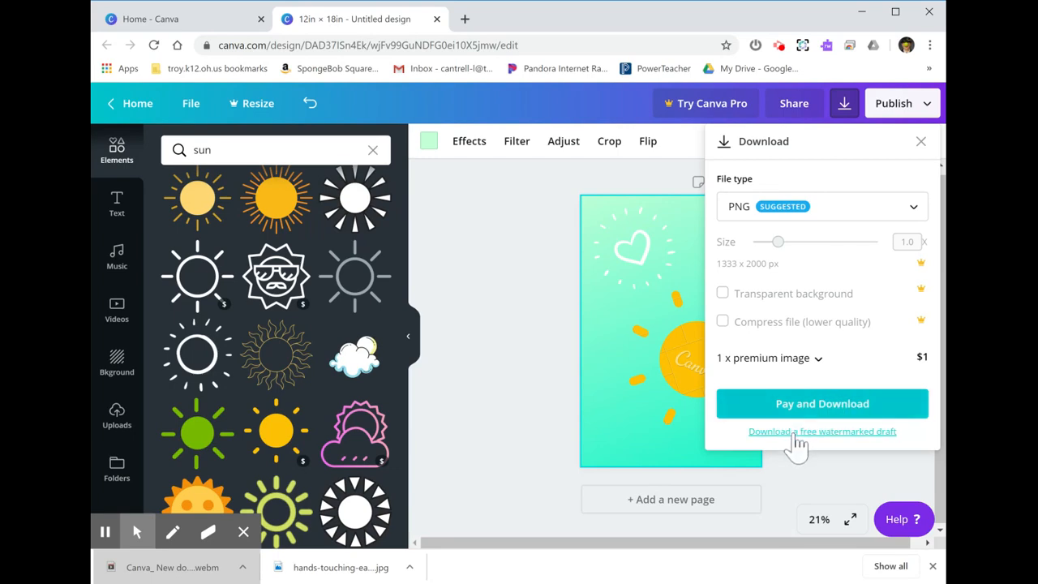
Step: Close the download settings and delete the orange-yellow sun from the poster
left_click(531, 341)
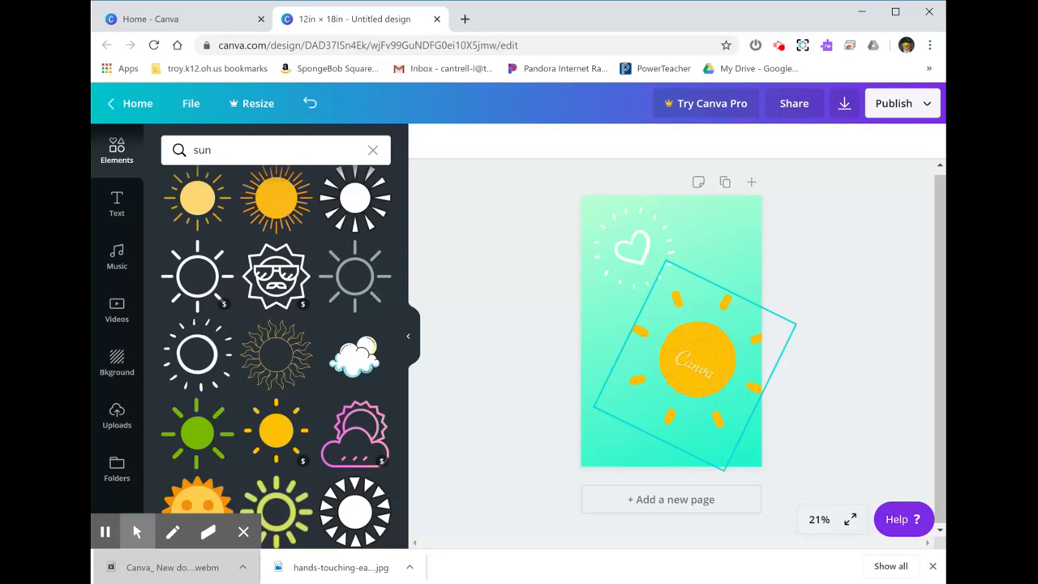
left_click(688, 369)
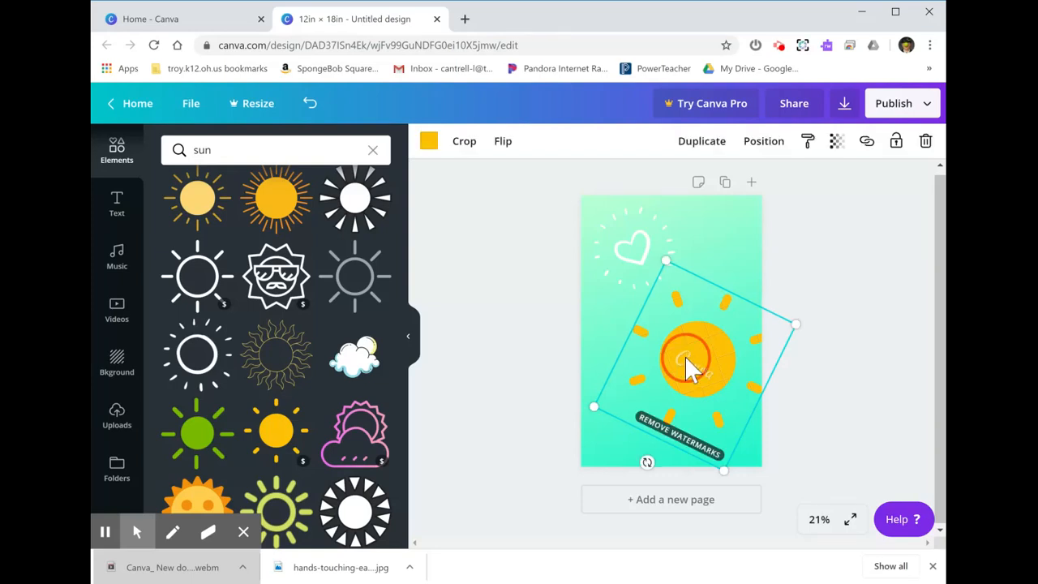
key("Delete")
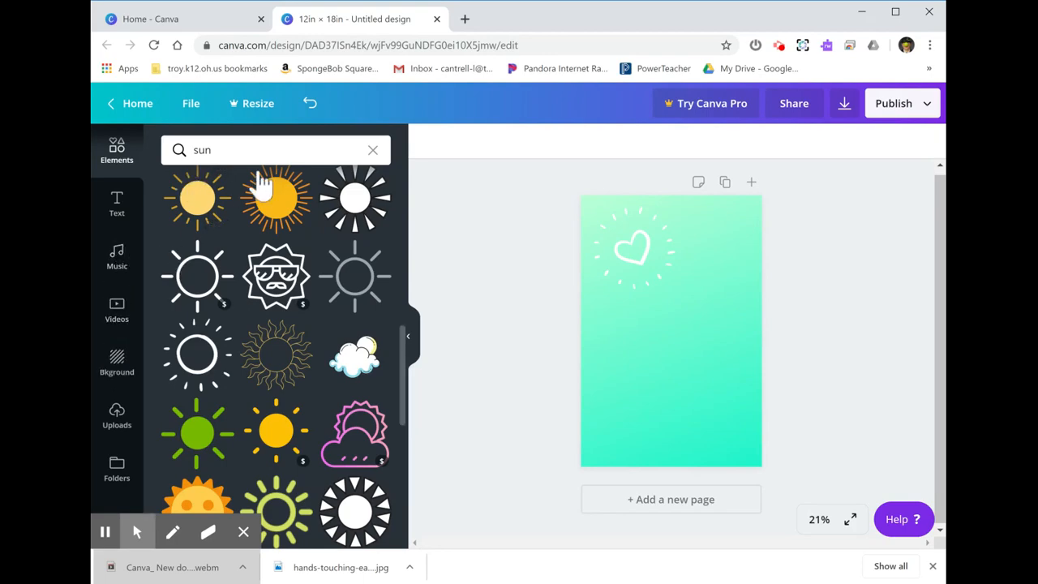
Step: Clear the sun search, examine the full Lines collection, and return to the element category overview
left_click(374, 152)
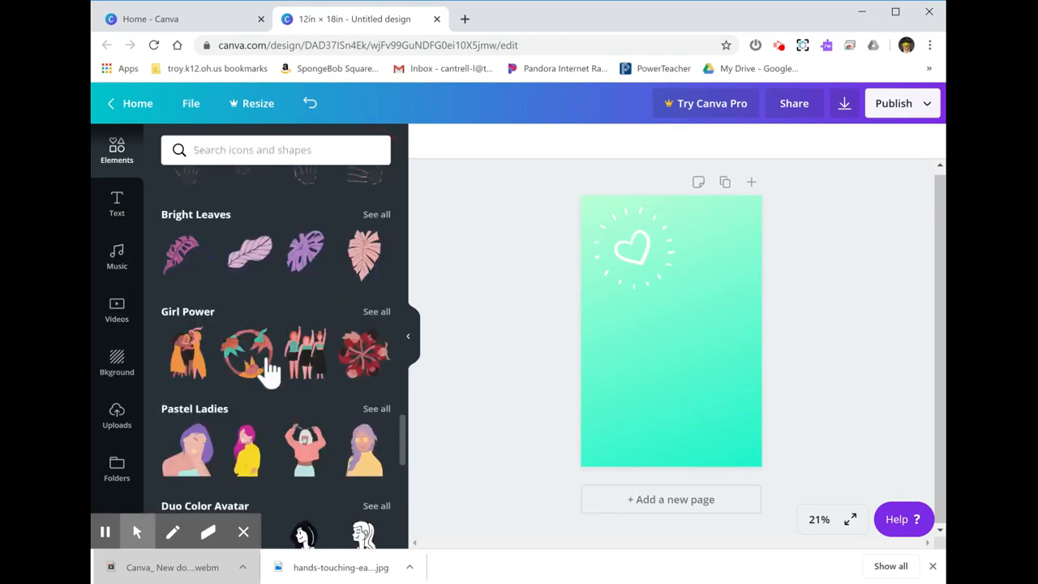
scroll(264, 365, "down", 1)
scroll(269, 369, "up", 2)
scroll(268, 371, "up", 10)
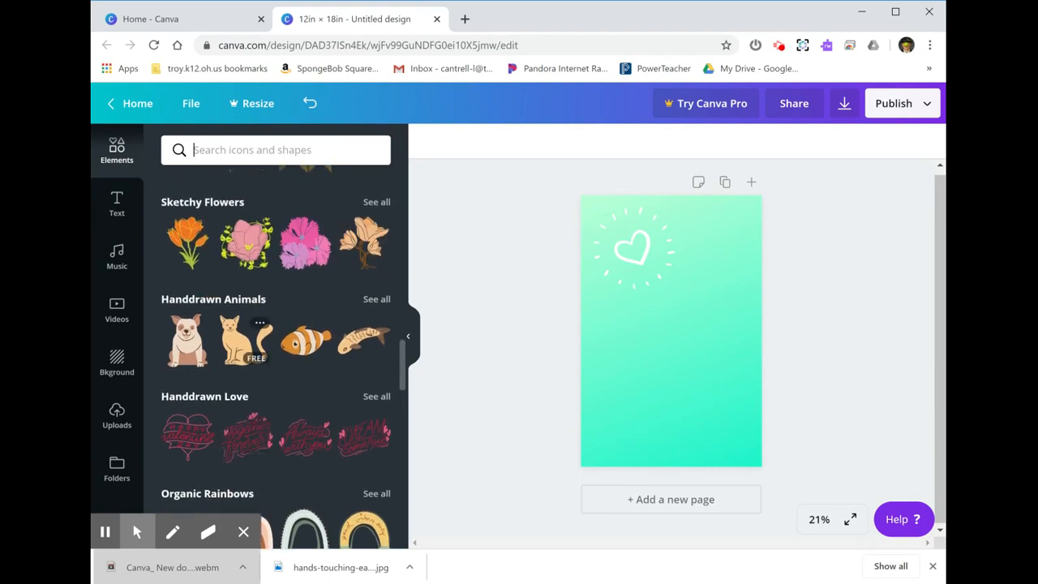
scroll(275, 357, "up", 2)
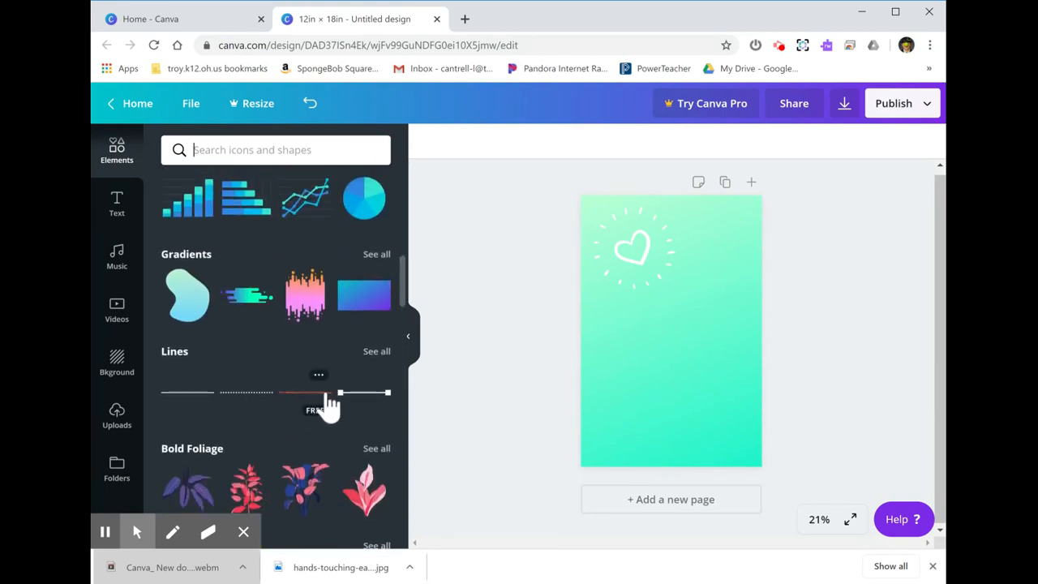
left_click(377, 352)
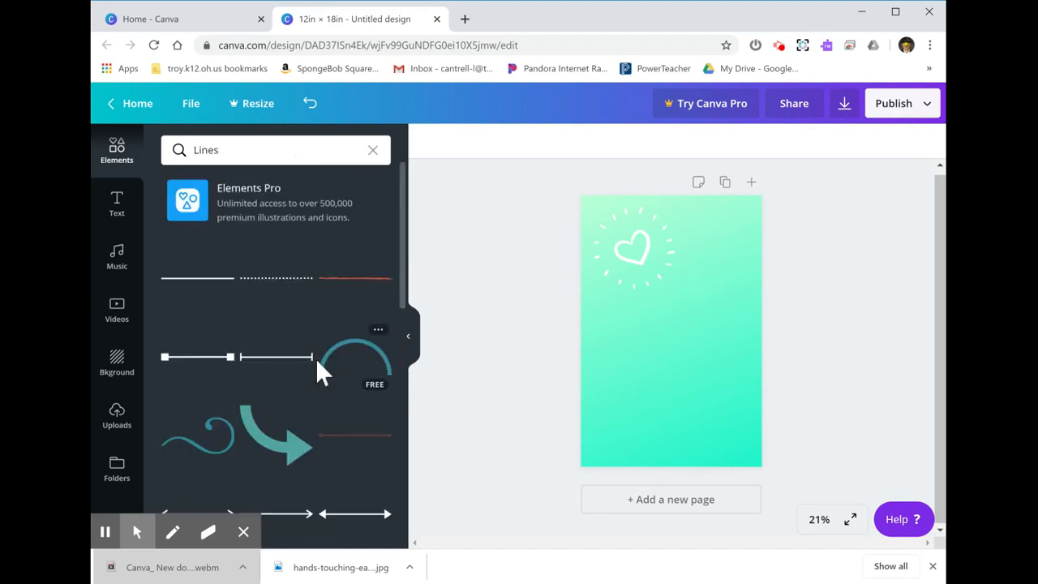
scroll(317, 370, "down", 2)
scroll(318, 366, "up", 3)
left_click(373, 152)
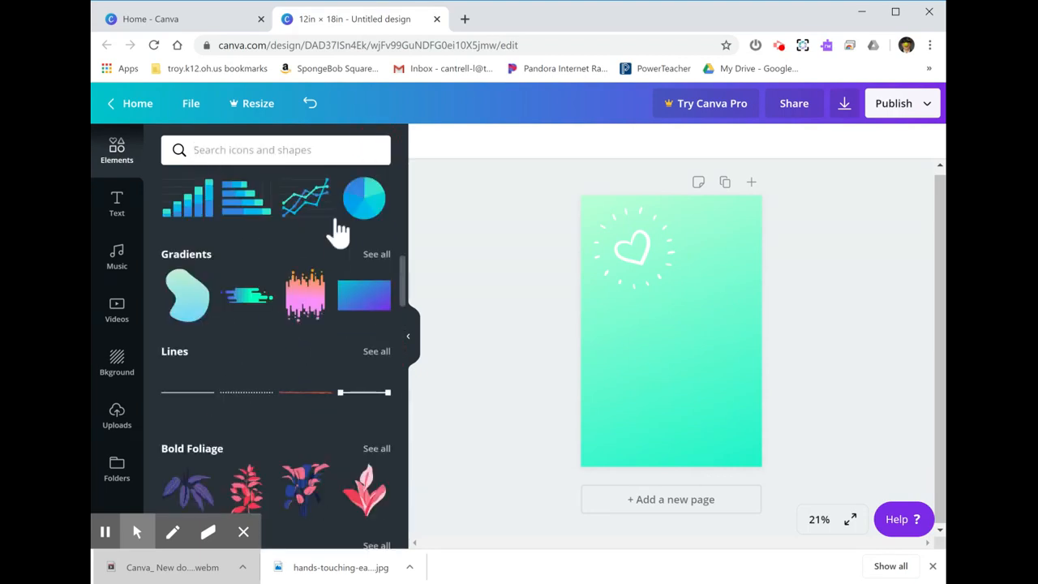
Step: Look through the element categories above Lines, including Charts, Stickers, Frames, Shapes, Grids and Recently Used
scroll(292, 325, "up", 2)
scroll(292, 324, "up", 4)
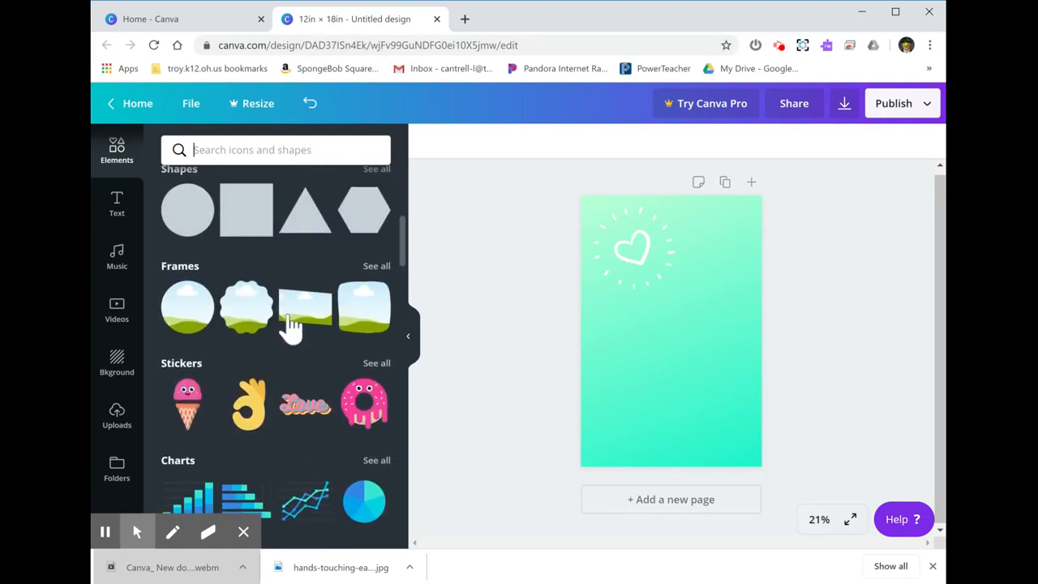
scroll(276, 357, "up", 3)
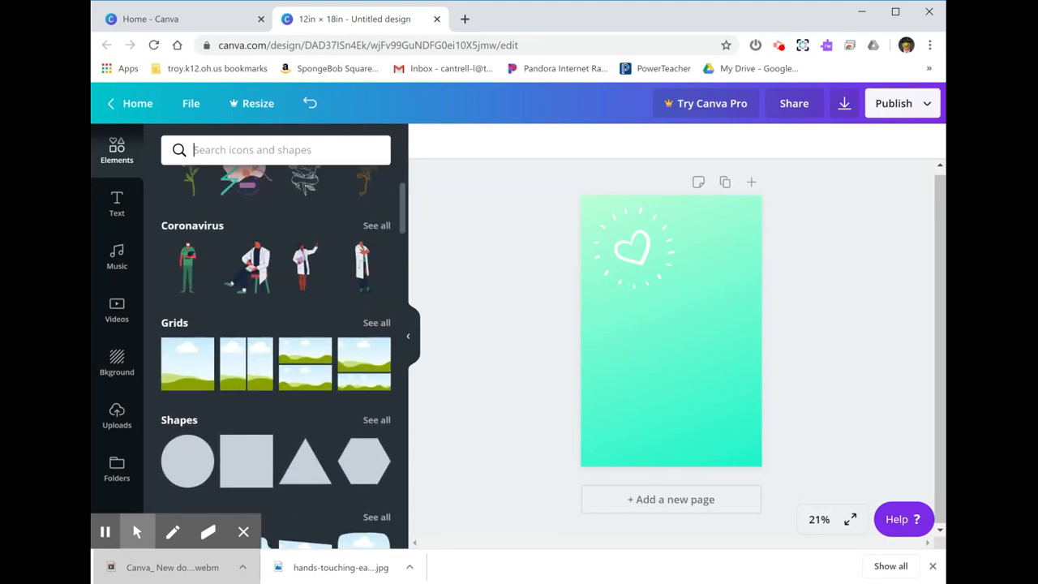
scroll(276, 357, "up", 1)
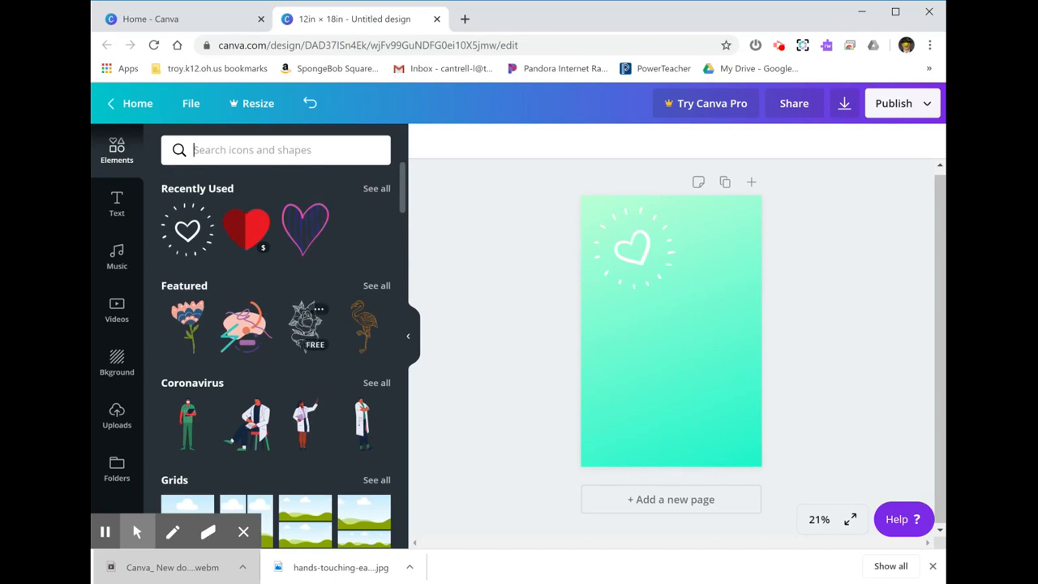
scroll(276, 357, "down", 2)
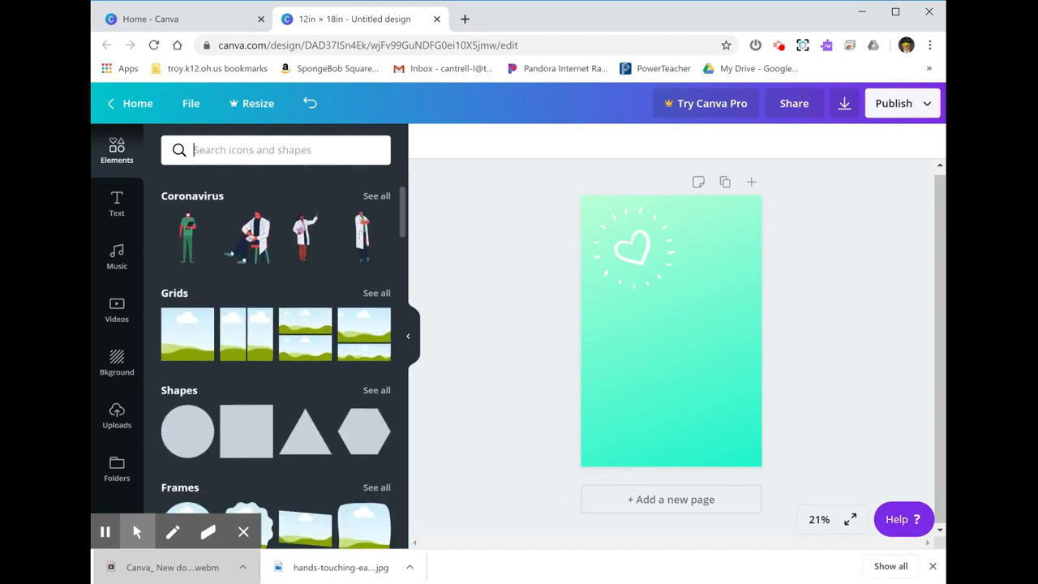